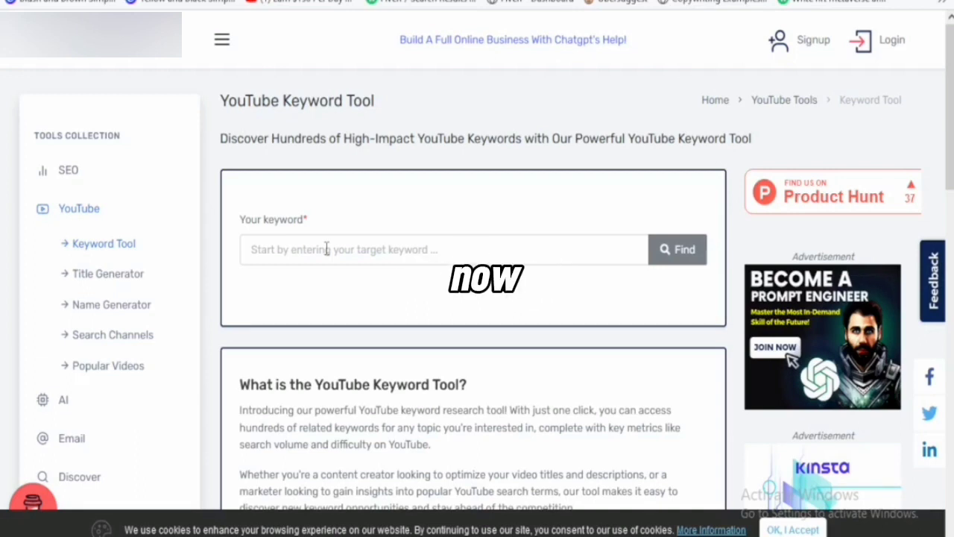
Step: Look up the keyword "how to bake a chocolate cake" in the YouTube Keyword Tool
click(324, 249)
text(how to bake a chocolate cake)
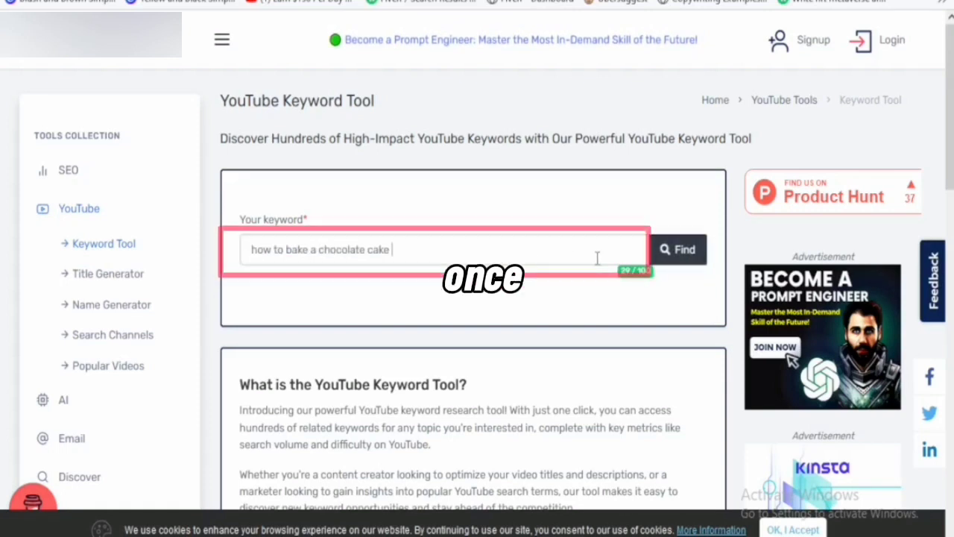
click(668, 264)
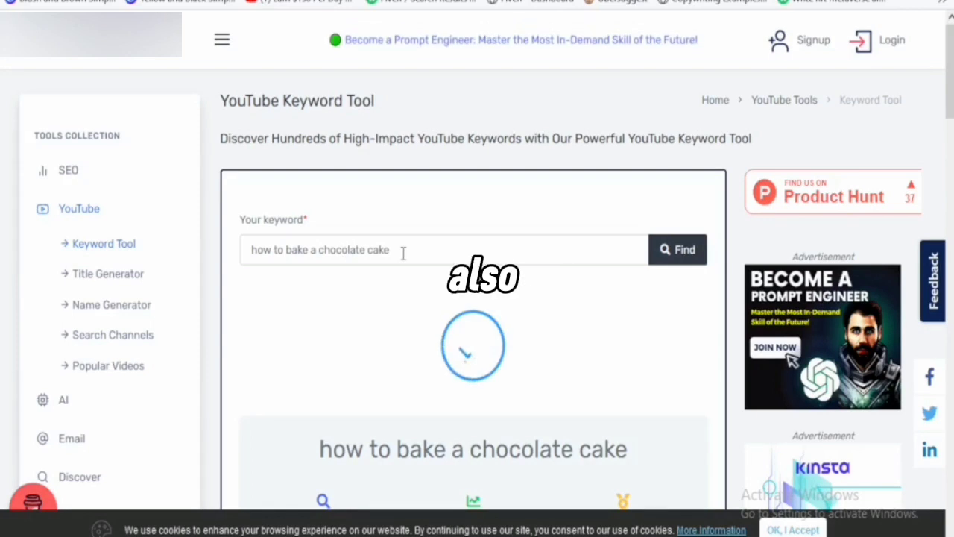
Step: Examine the chocolate cake keyword's monthly search volume, rank difficulty and score, along with its related keywords list
scroll(403, 254, down, 5)
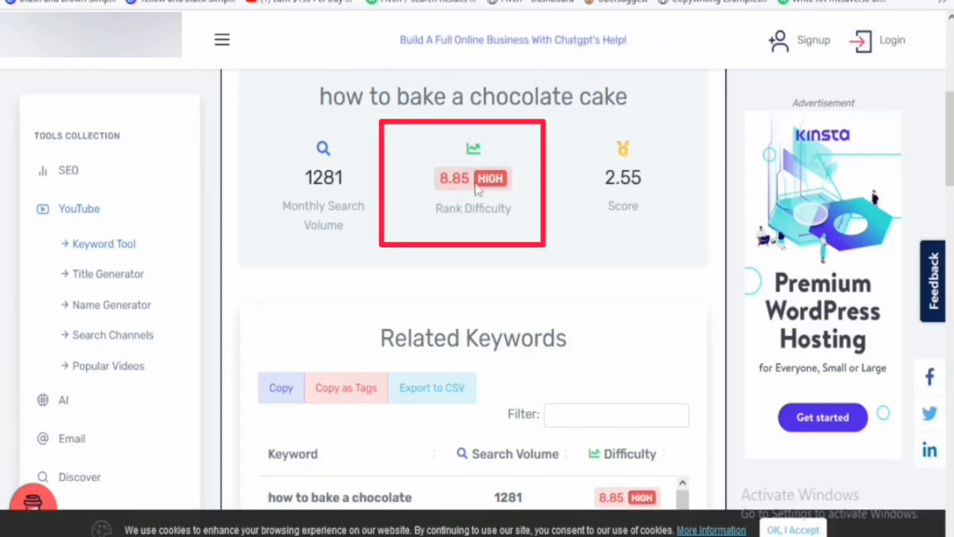
scroll(491, 189, down, 1)
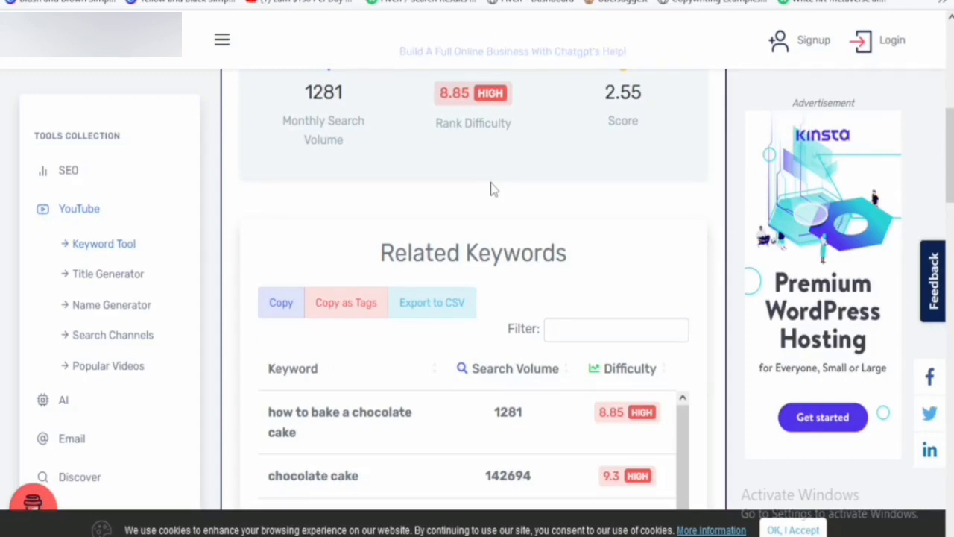
scroll(500, 204, down, 3)
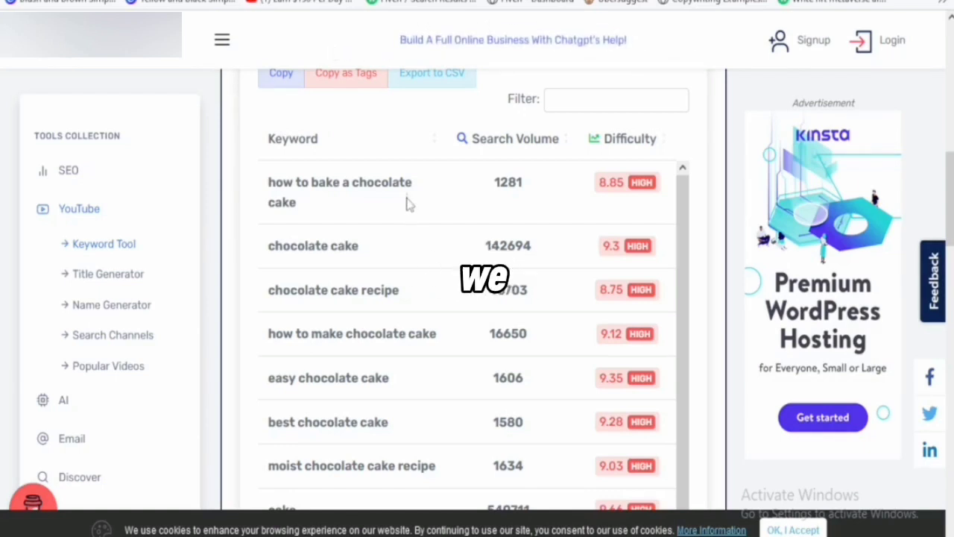
scroll(387, 206, up, 2)
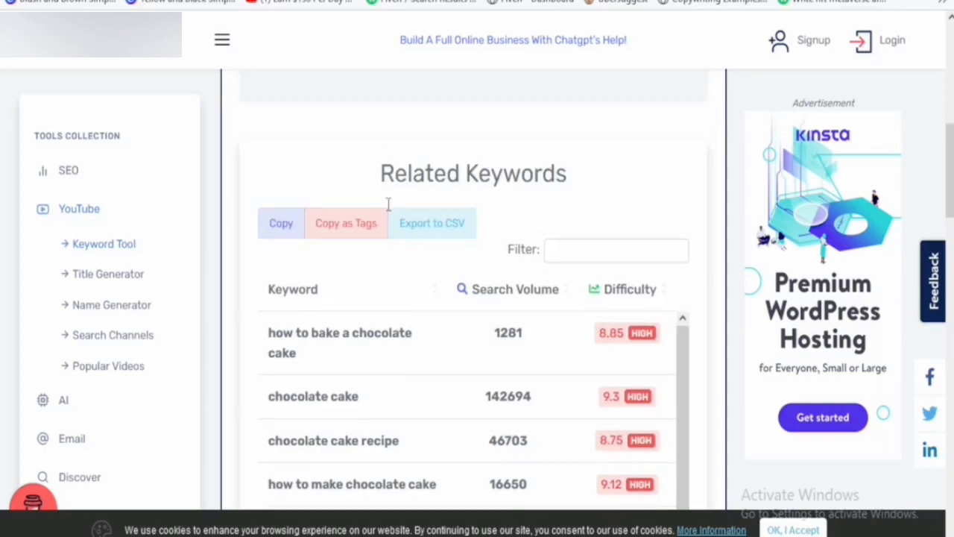
scroll(328, 171, up, 8)
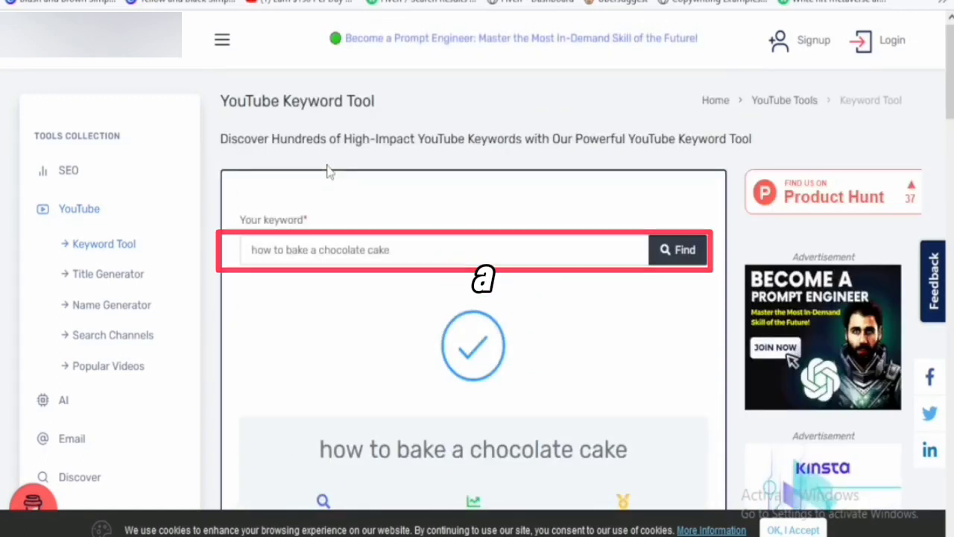
scroll(427, 284, down, 8)
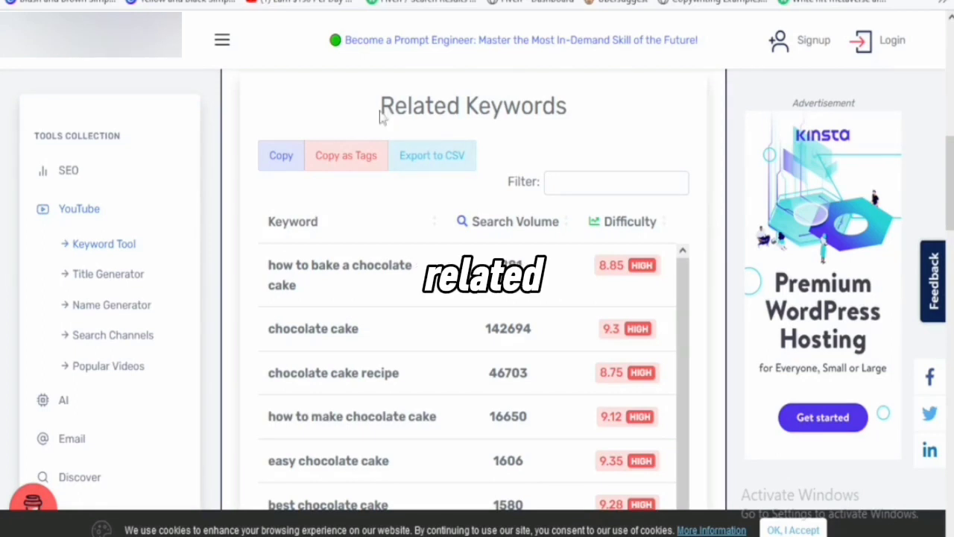
drag(373, 106, 564, 137)
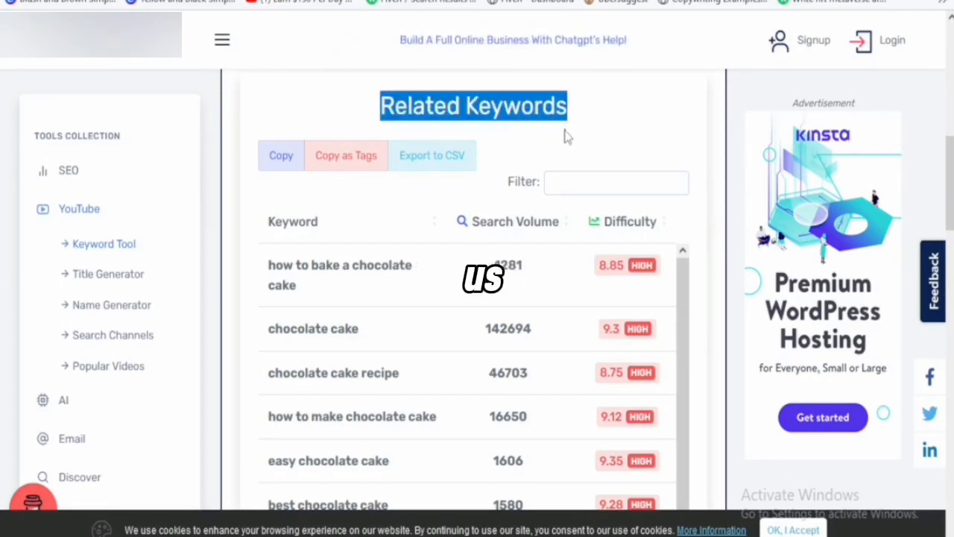
click(371, 116)
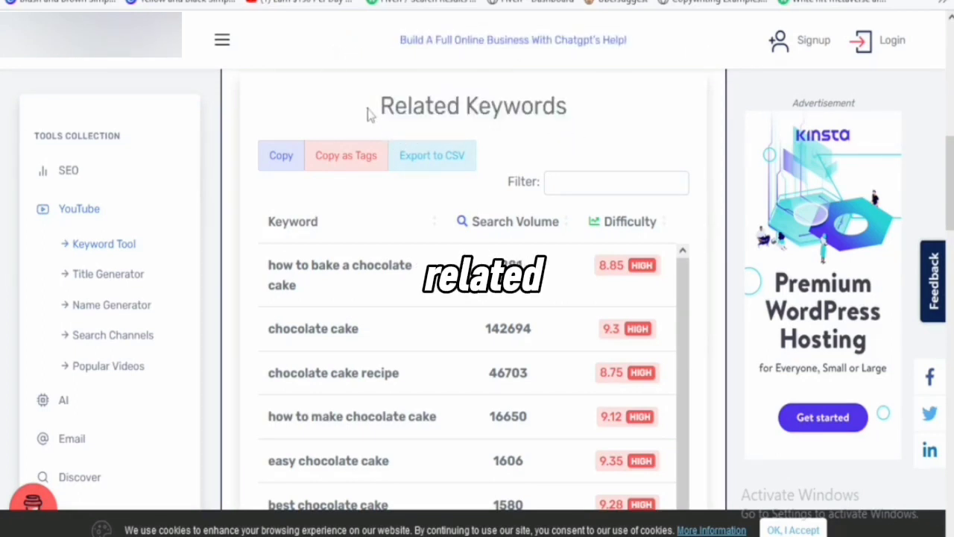
scroll(517, 209, up, 3)
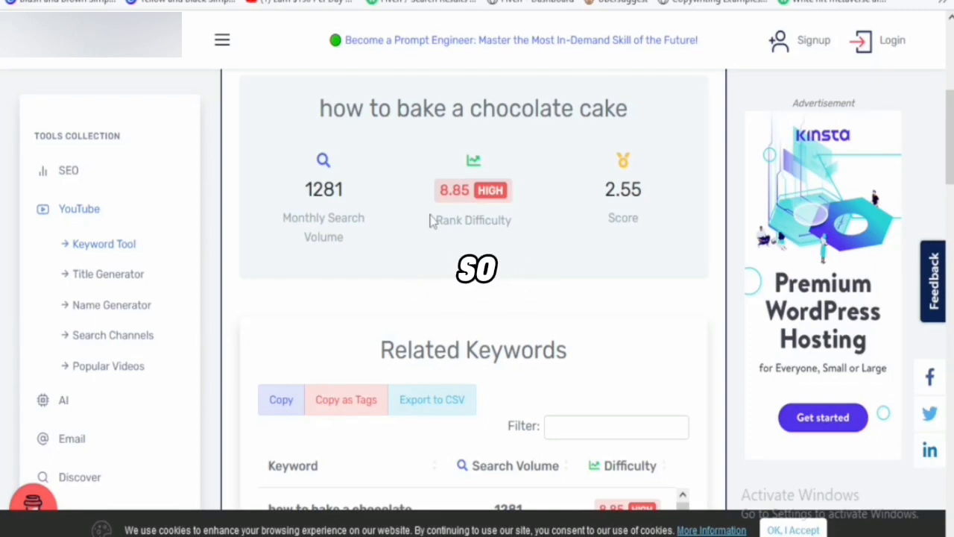
scroll(404, 276, up, 4)
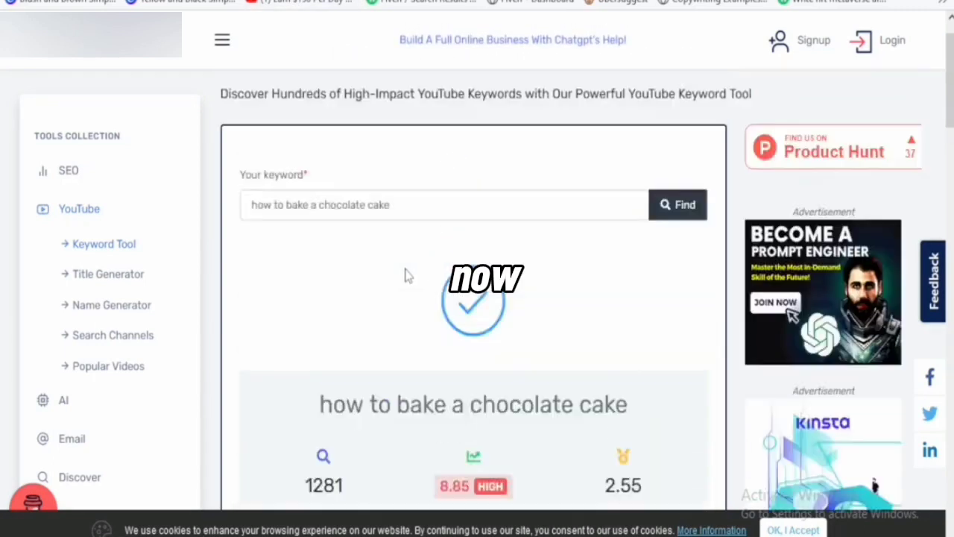
Step: Look up "how to bake a chocolate cake" in vidIQ Keywords and compare its search volume and competition with the PromoterKit figures
scroll(404, 276, up, 1)
drag(403, 252, 202, 252)
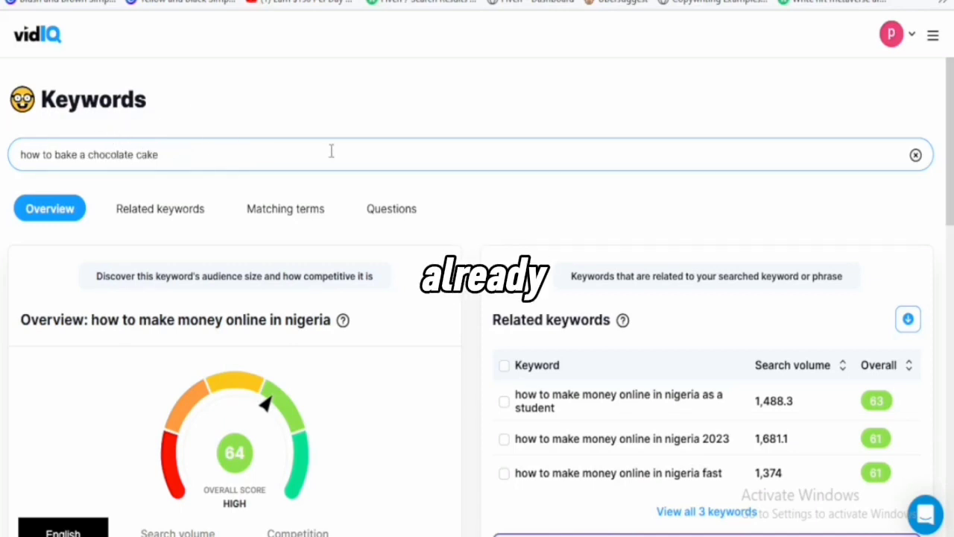
key(Return)
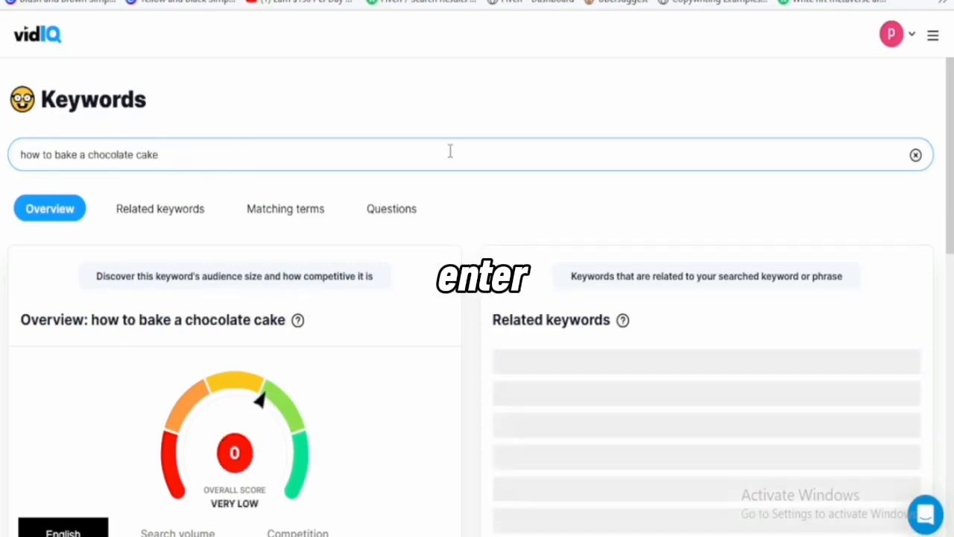
scroll(459, 189, down, 2)
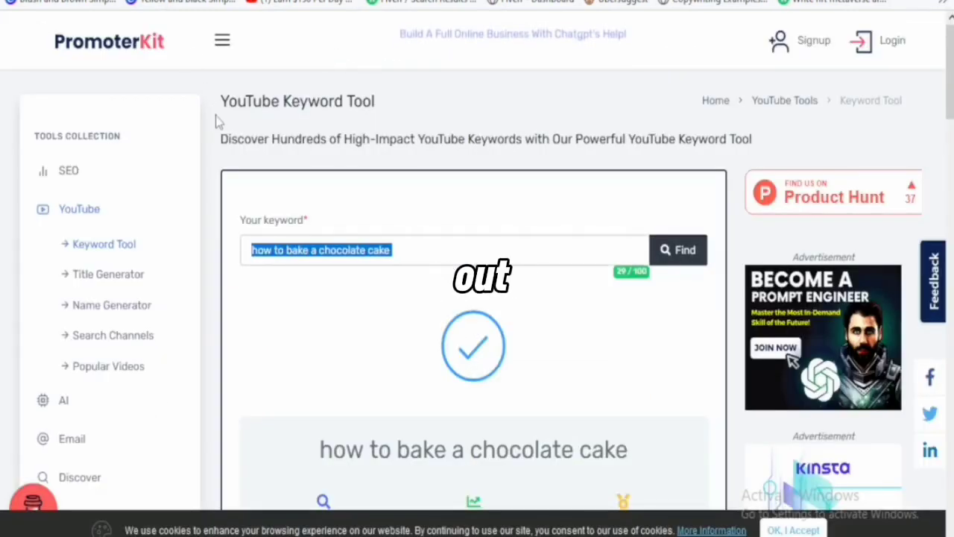
scroll(345, 311, down, 3)
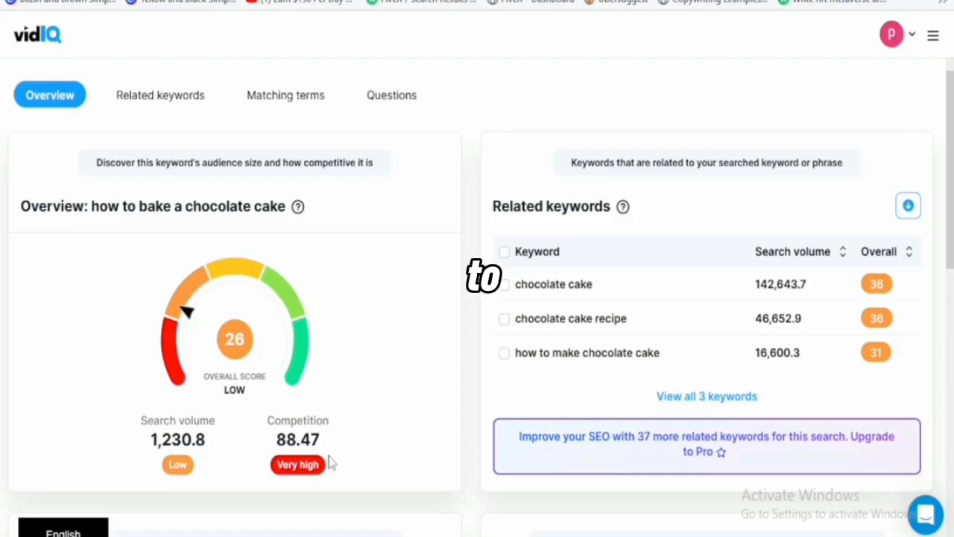
scroll(330, 463, down, 3)
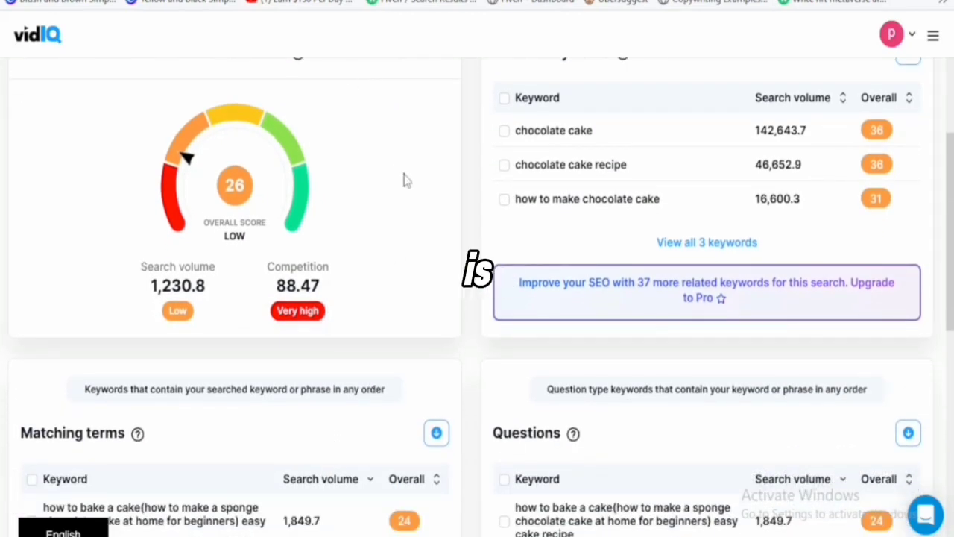
scroll(405, 180, up, 5)
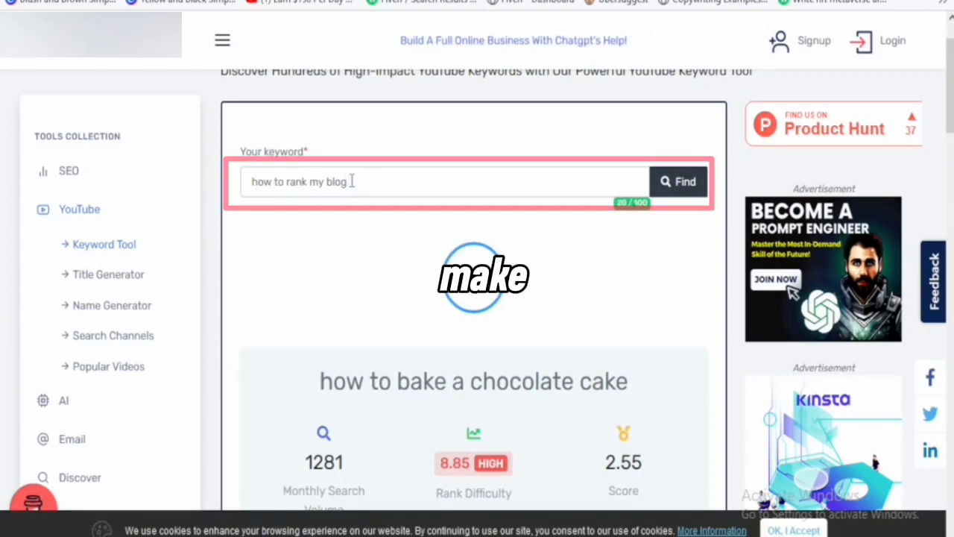
Step: Look up "how to rank my blog on the front page of google" in the YouTube Keyword Tool and review its metrics
text(sn the g)
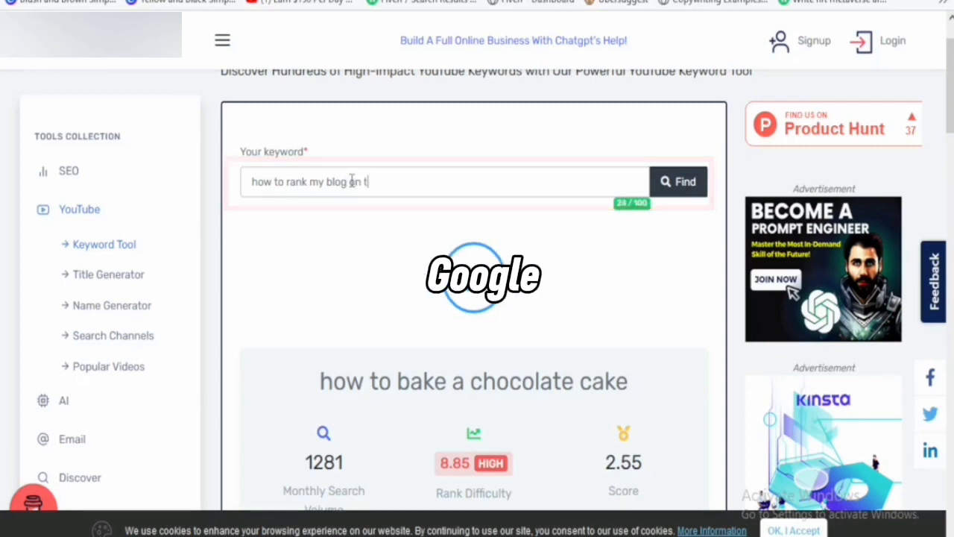
text(oogle)
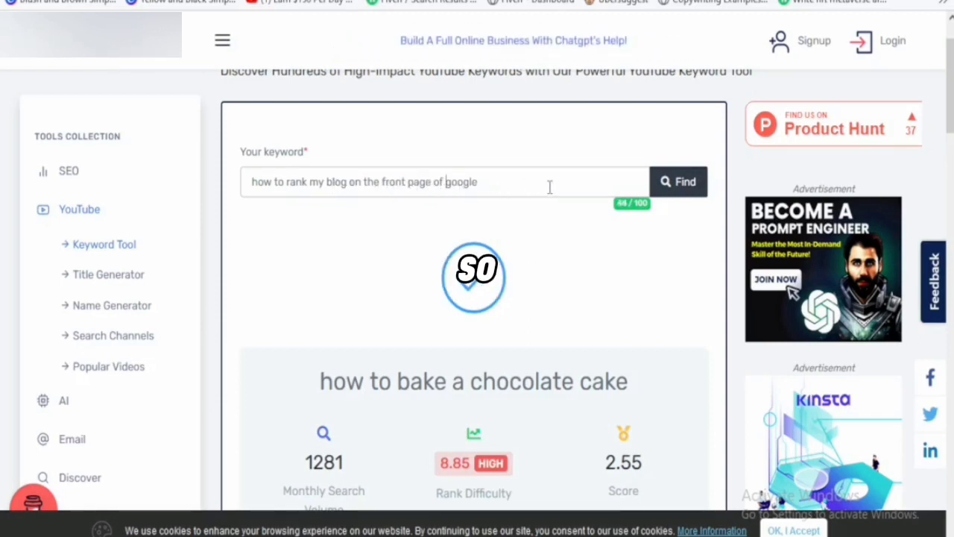
click(677, 194)
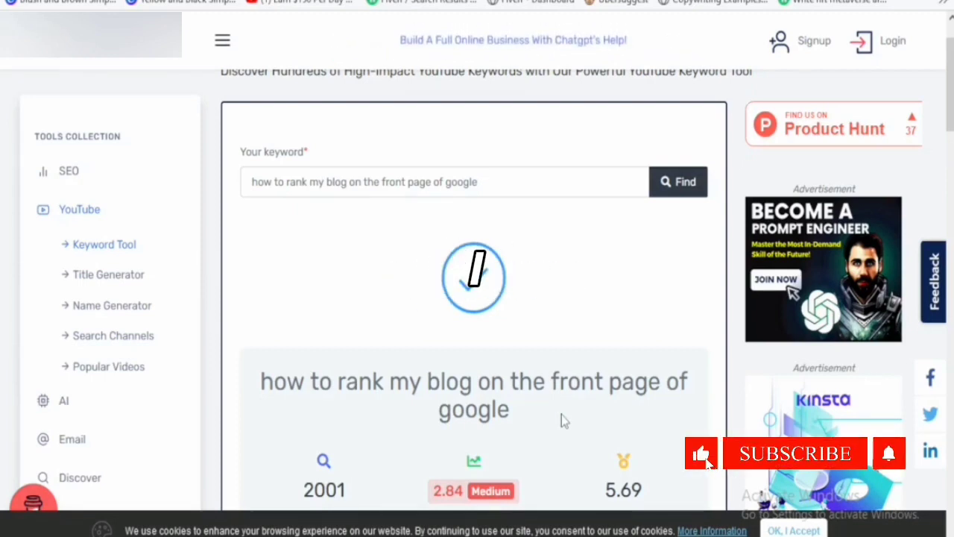
scroll(562, 415, down, 5)
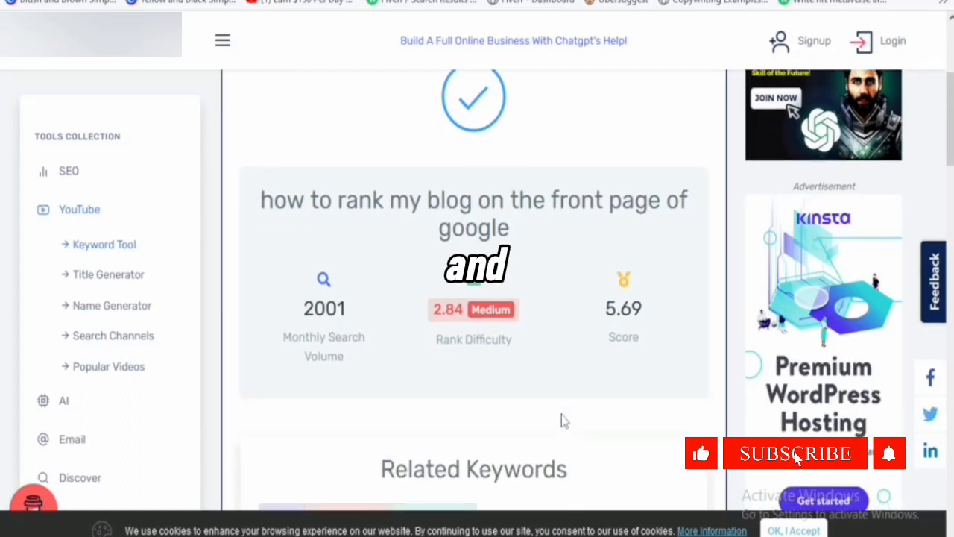
scroll(562, 415, down, 2)
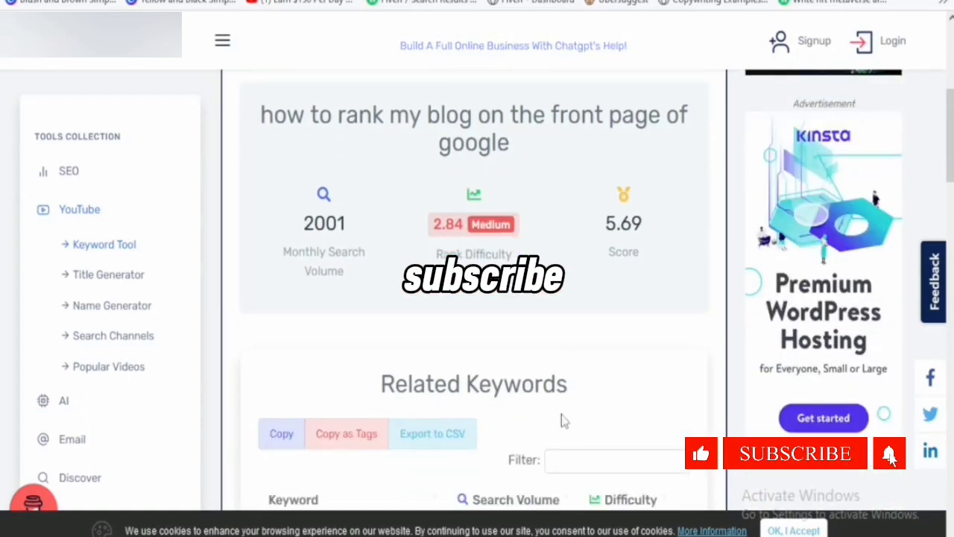
scroll(563, 422, down, 3)
scroll(335, 334, up, 5)
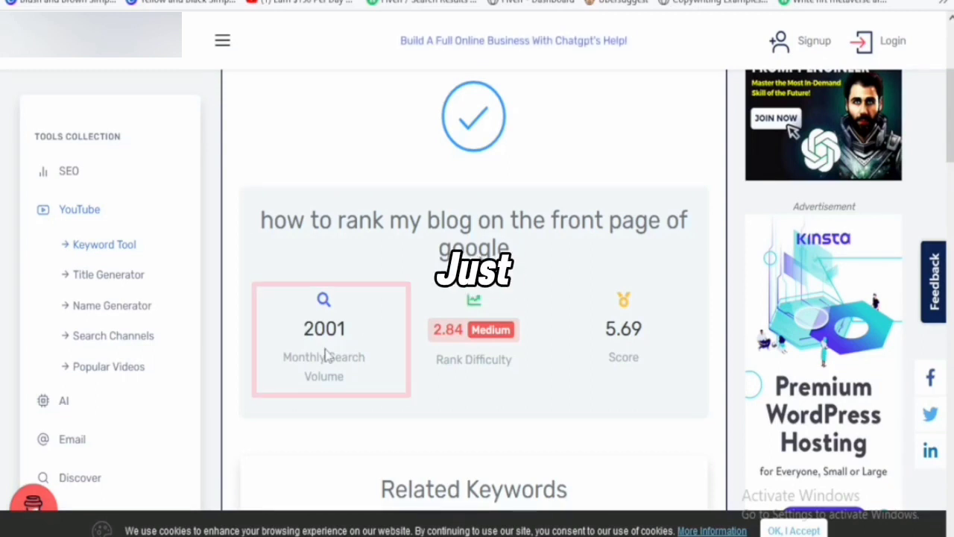
Step: Copy the blog ranking keyword into vidIQ Keywords, replacing the chocolate cake query, and check its search volume and competition
scroll(341, 175, up, 5)
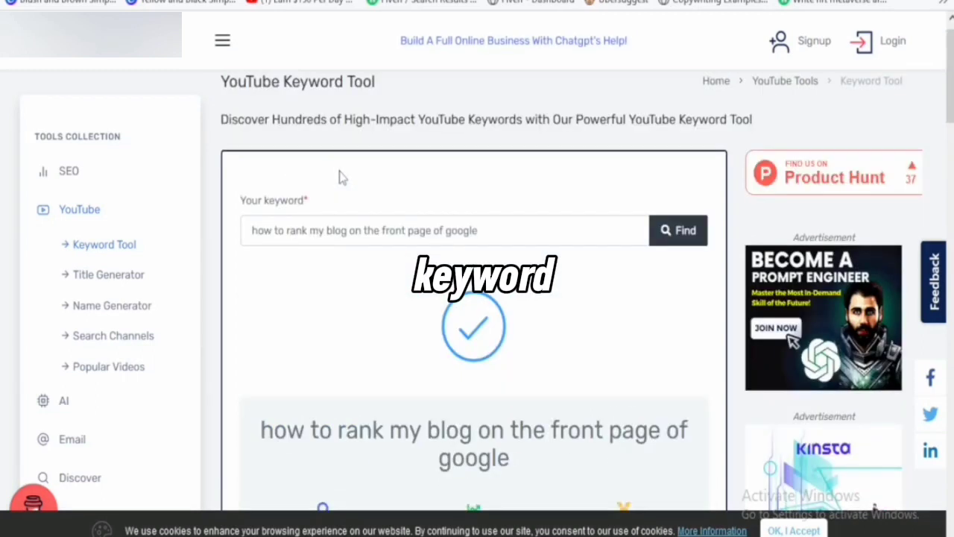
scroll(341, 175, up, 1)
drag(489, 256, 231, 246)
key(ctrl+c)
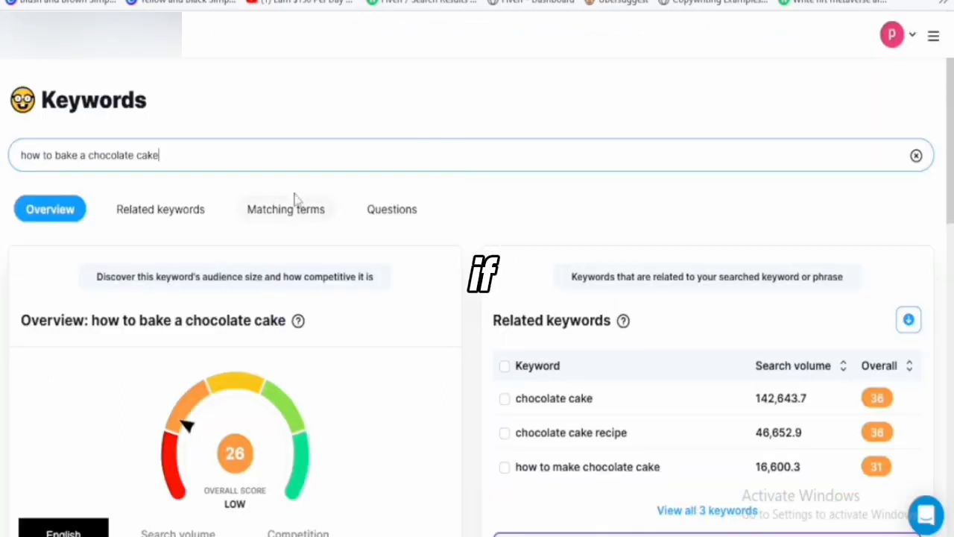
drag(175, 158, 13, 152)
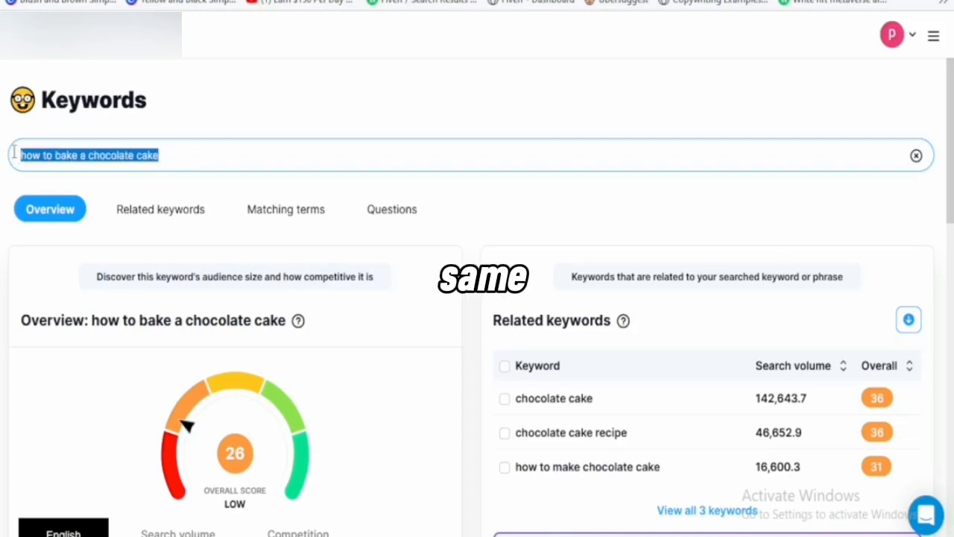
key(ctrl+v)
key(Return)
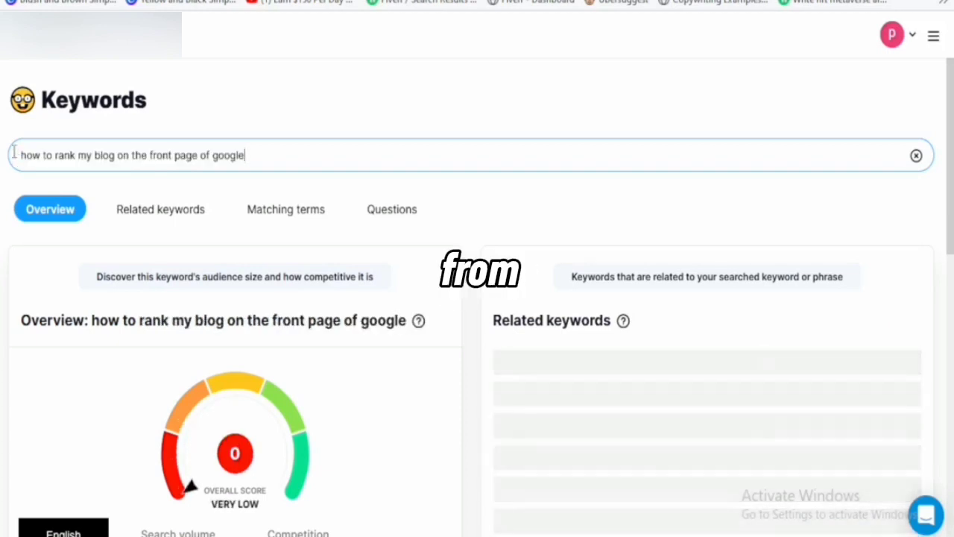
scroll(136, 493, down, 1)
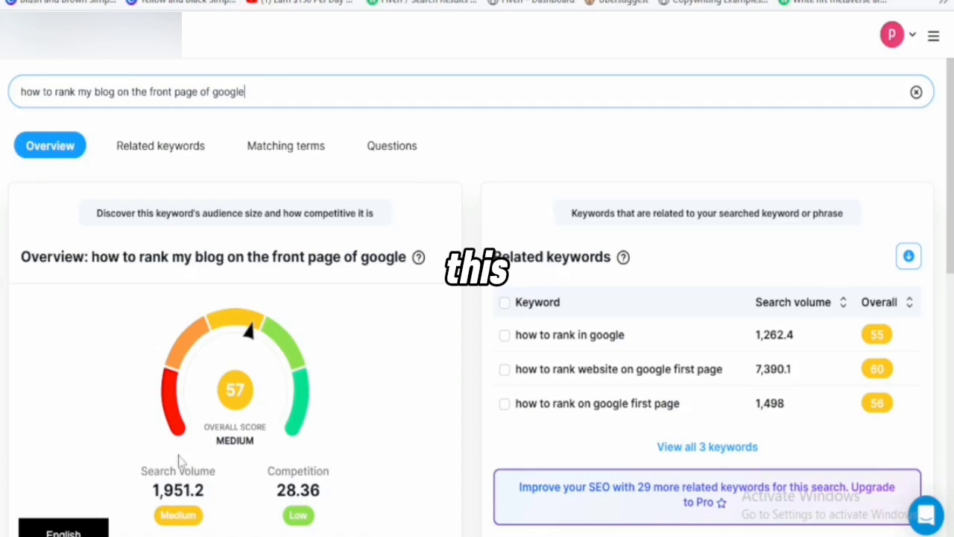
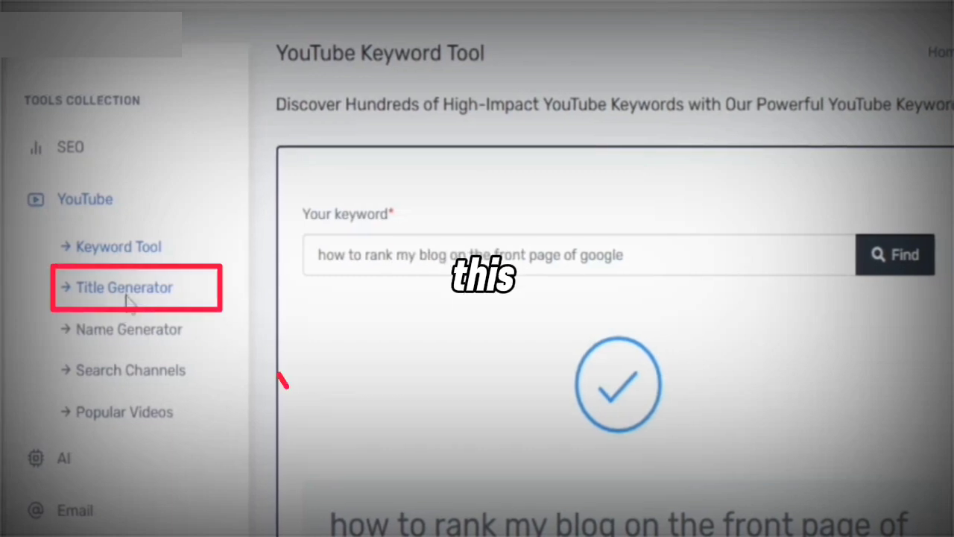
Step: Generate SEO Optimized video titles for the topic "chocolate cake" with the YouTube Title Generator
click(127, 299)
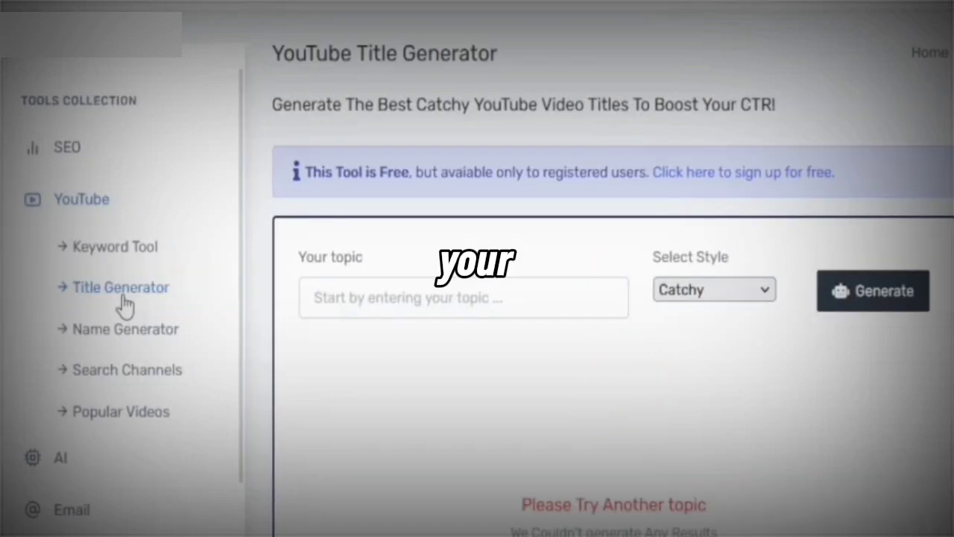
click(411, 301)
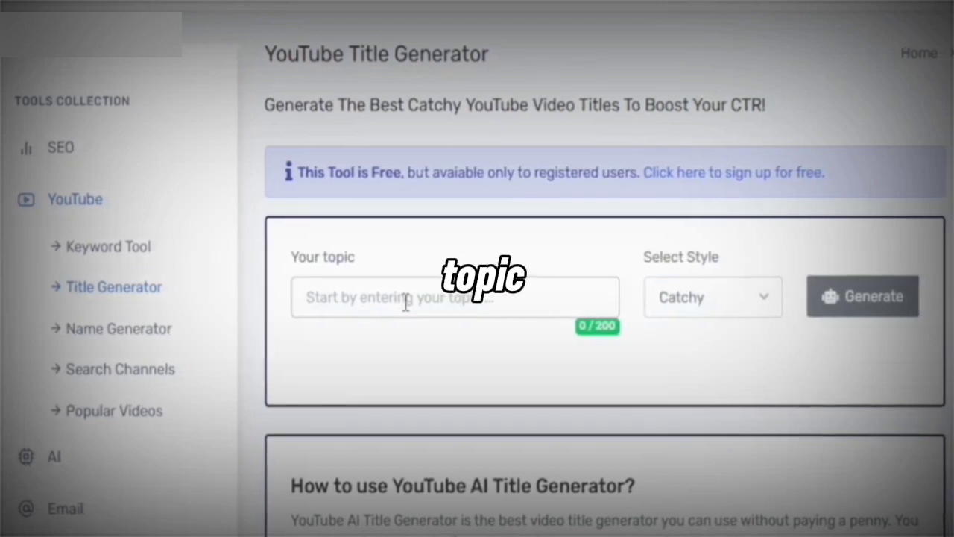
text(choc)
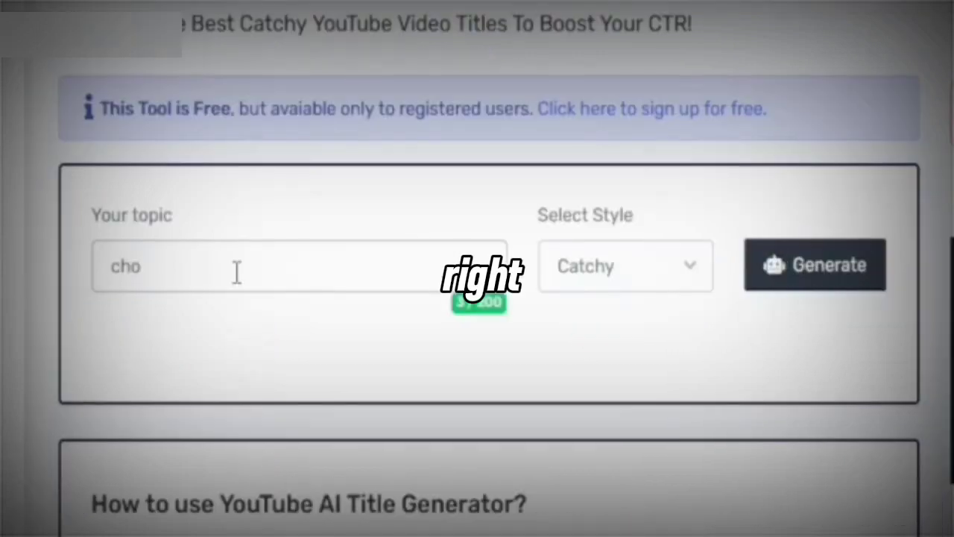
text(olate cake)
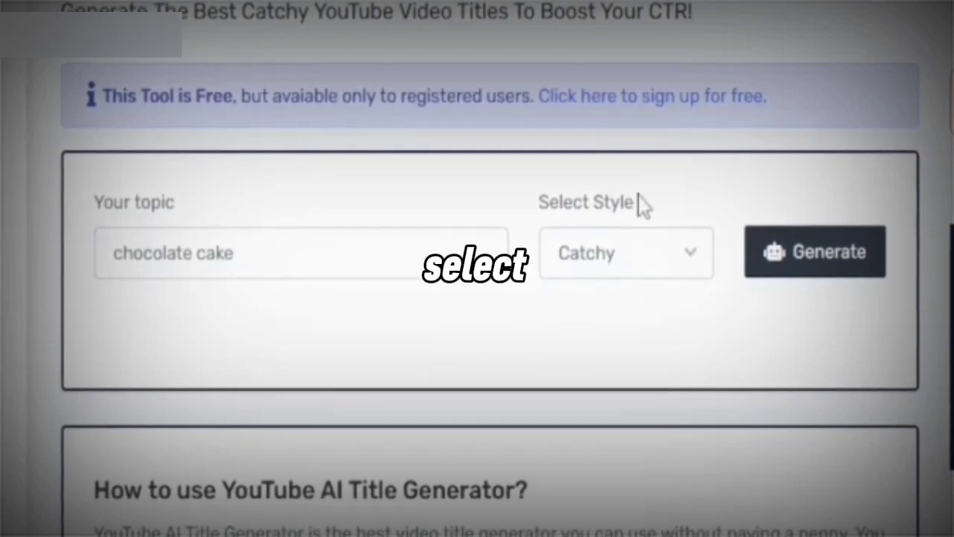
click(641, 267)
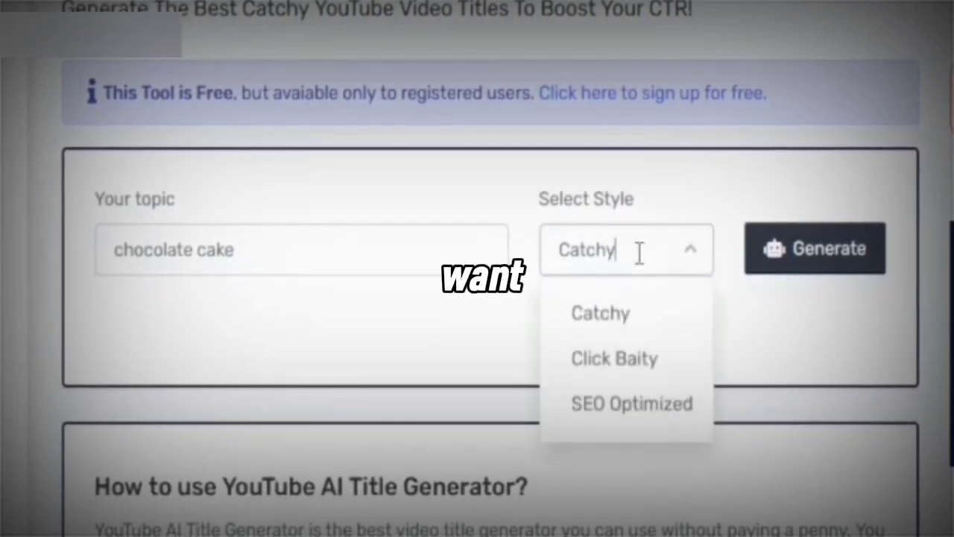
click(643, 395)
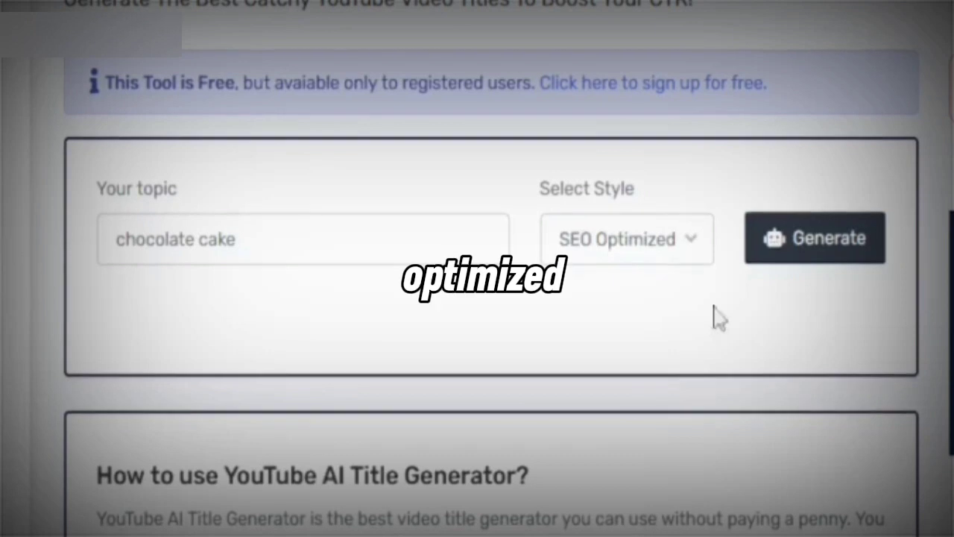
click(834, 243)
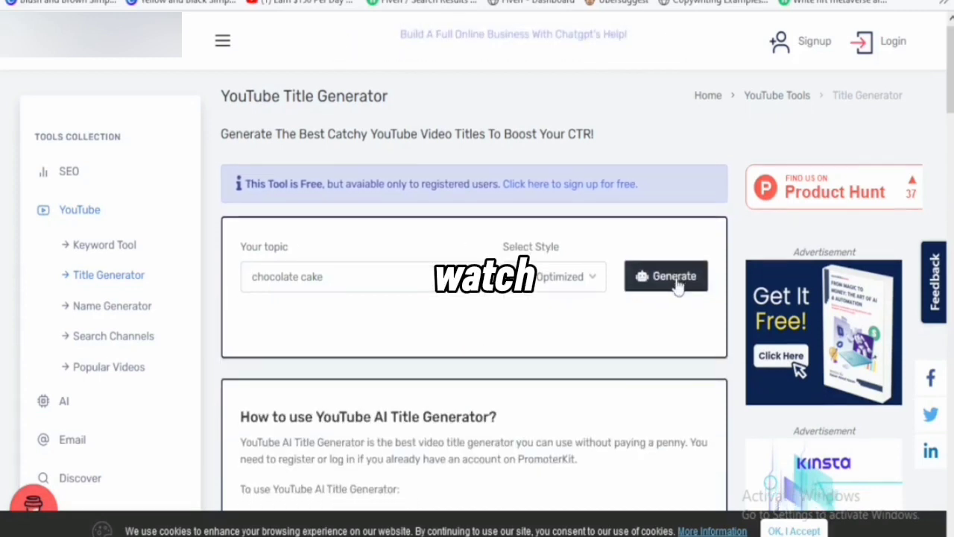
Step: Read through the generated SEO-optimized chocolate cake titles and check the tool usage below them
scroll(677, 286, down, 2)
scroll(677, 286, down, 5)
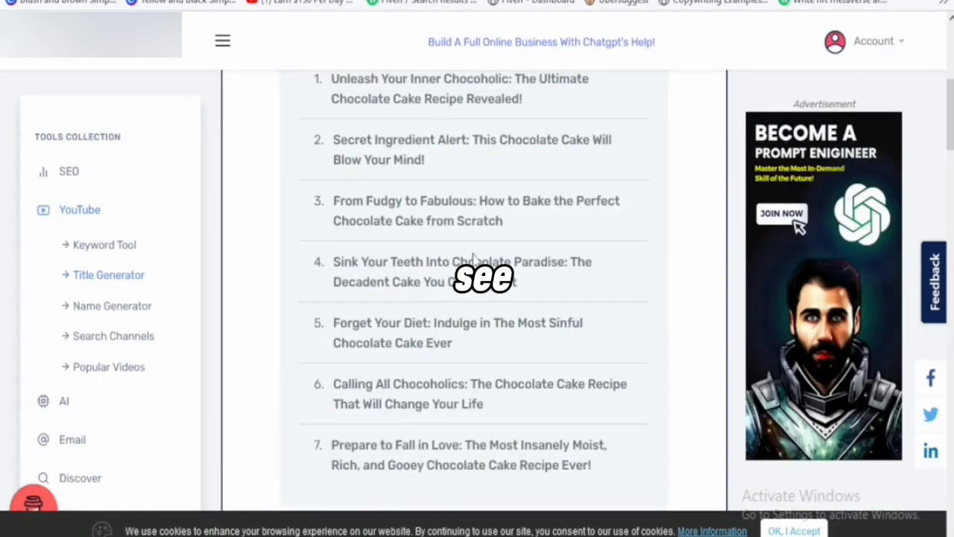
scroll(444, 239, up, 2)
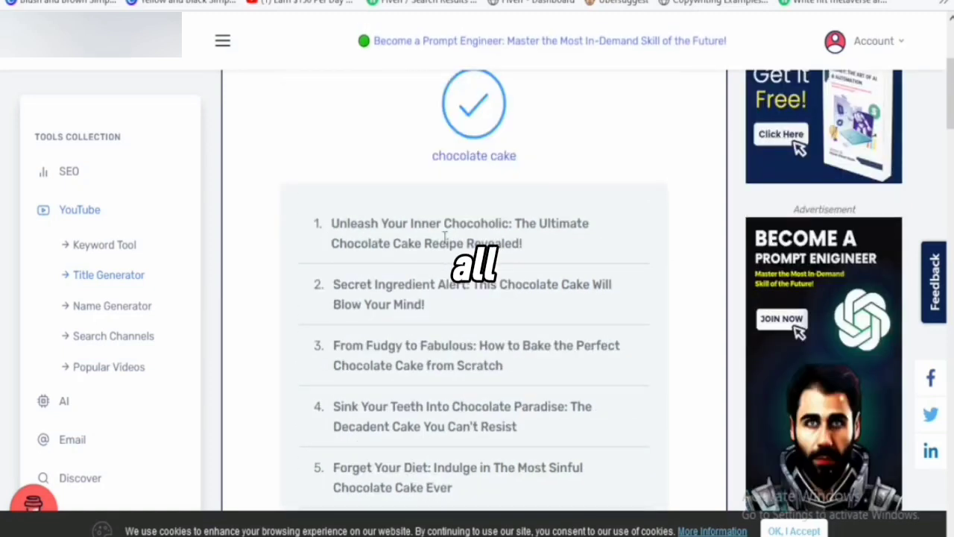
scroll(444, 239, down, 1)
scroll(445, 239, down, 2)
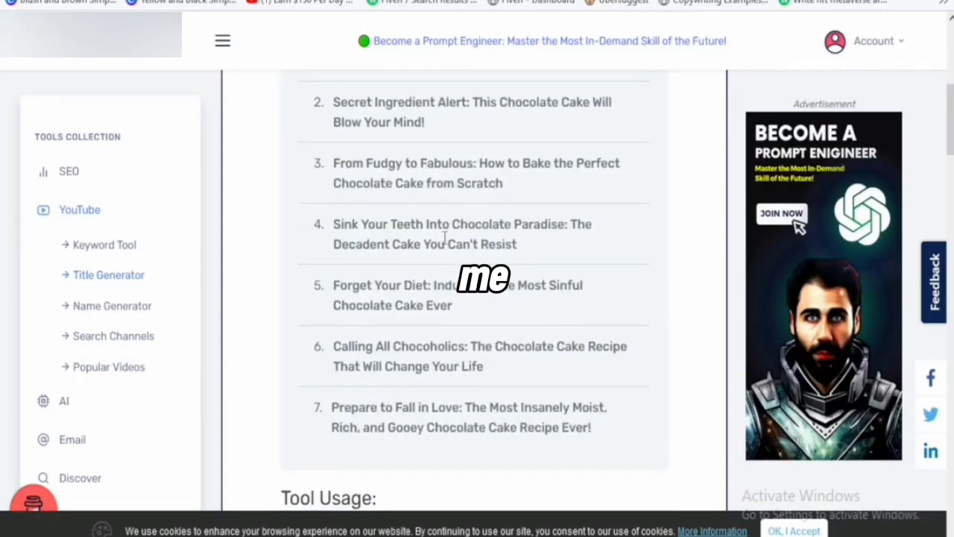
scroll(444, 239, up, 6)
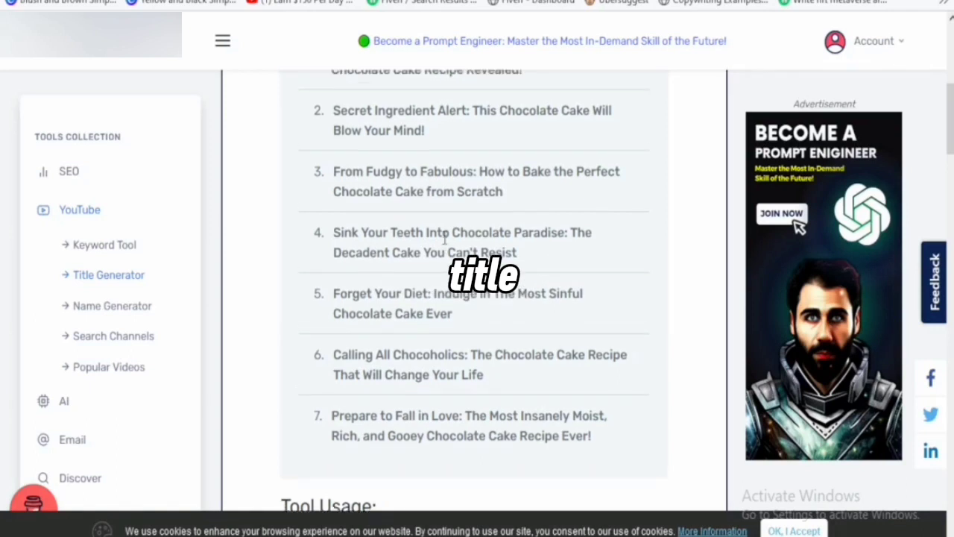
scroll(446, 244, up, 1)
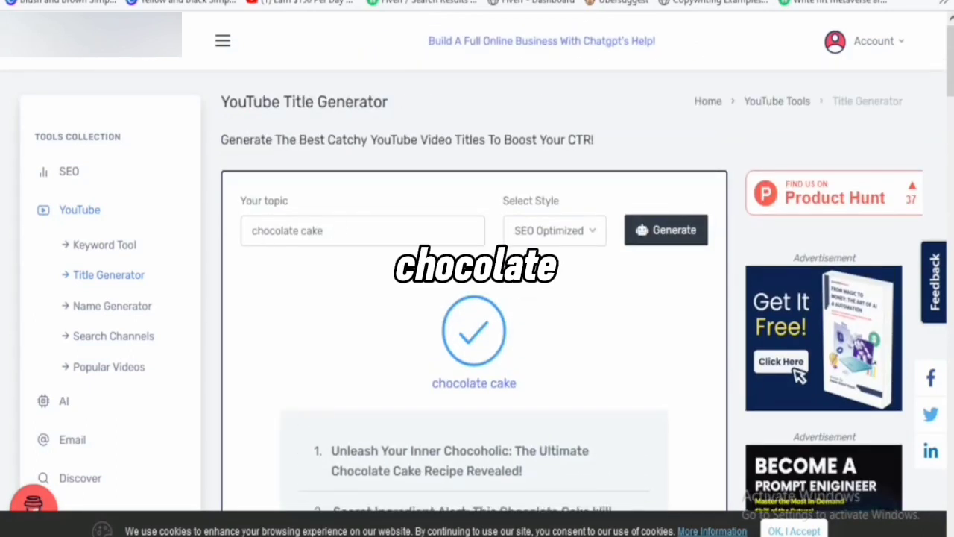
scroll(431, 260, down, 5)
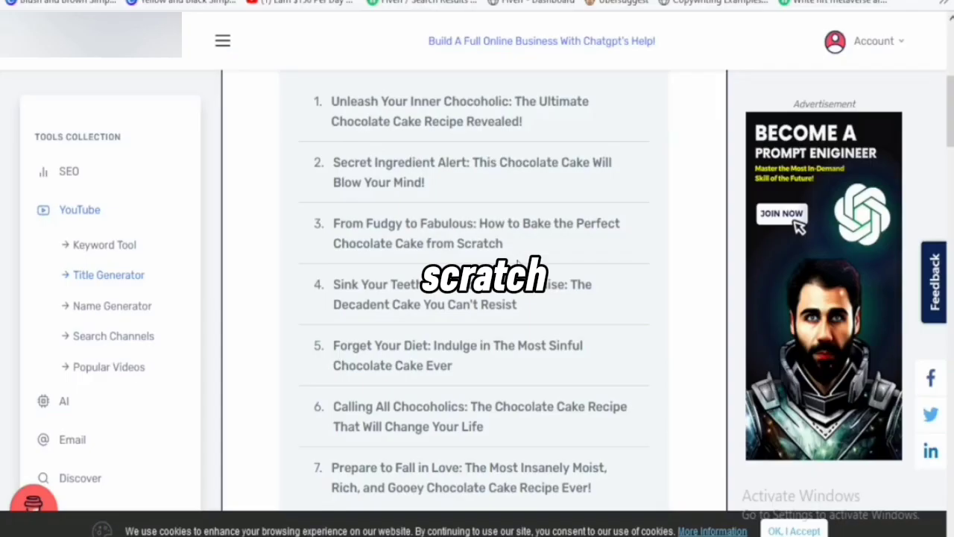
scroll(518, 263, down, 1)
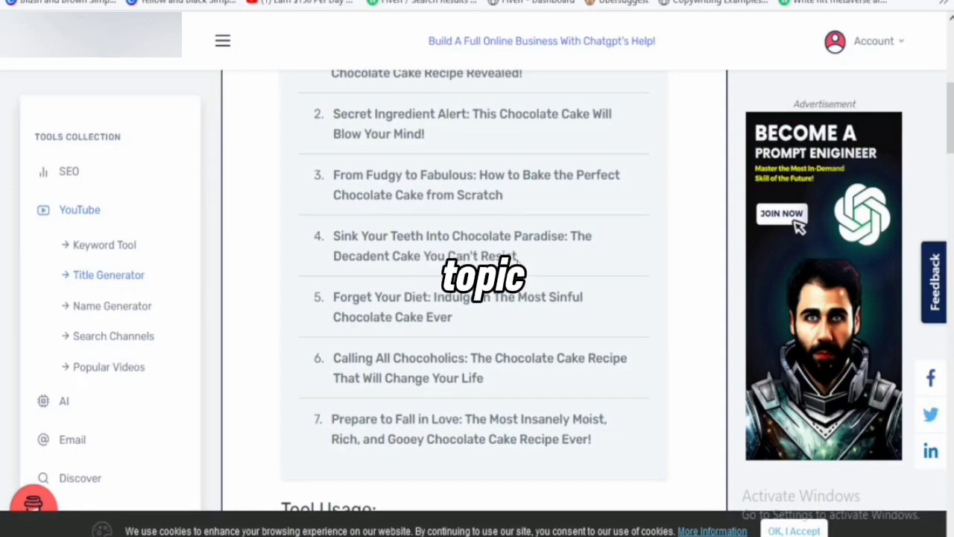
scroll(520, 268, up, 5)
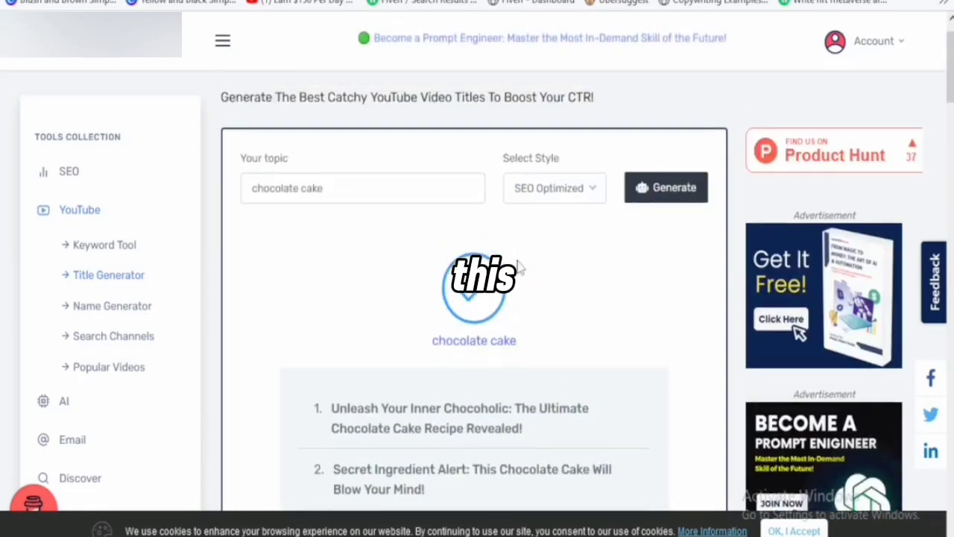
scroll(517, 260, down, 5)
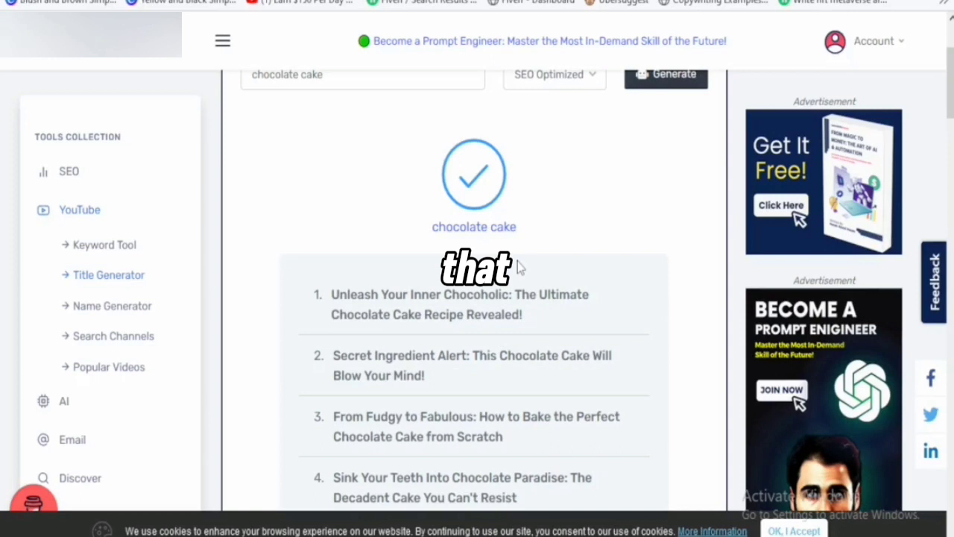
scroll(519, 259, down, 4)
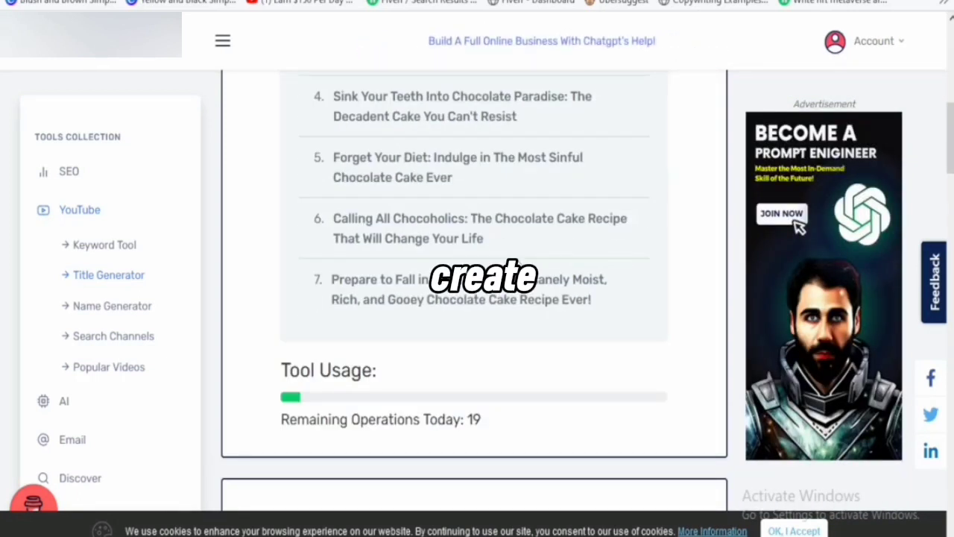
scroll(520, 266, up, 1)
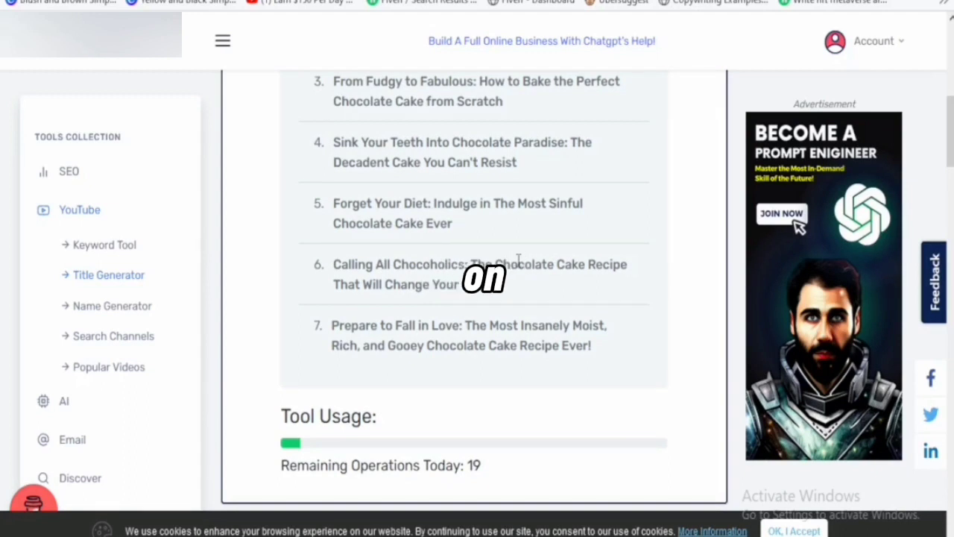
Step: Generate chocolate cake titles in the Click Baity style and review the new list
scroll(519, 259, up, 10)
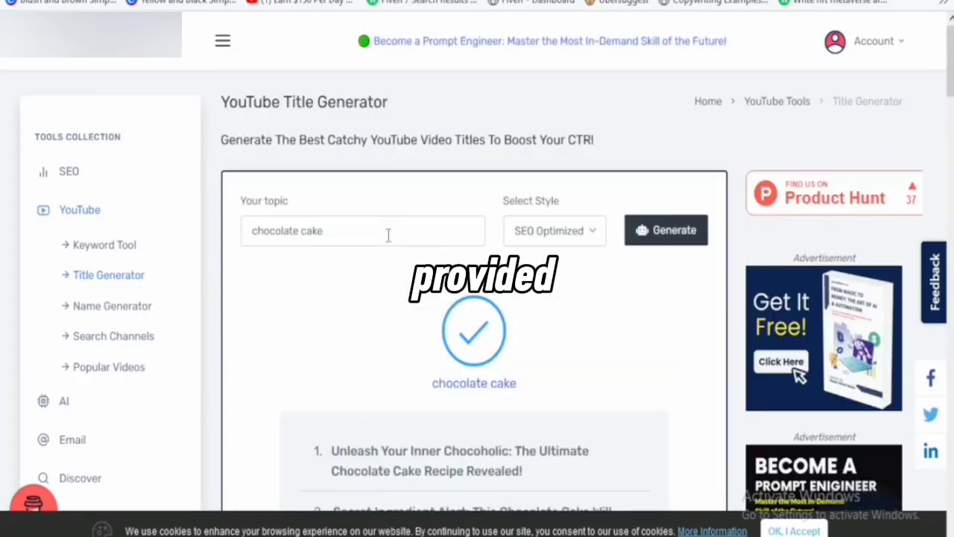
click(589, 232)
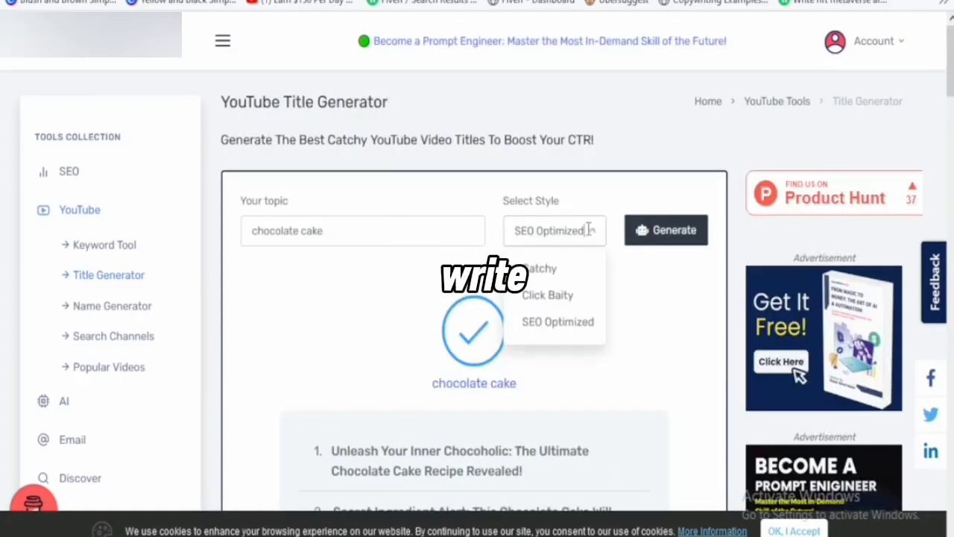
click(548, 295)
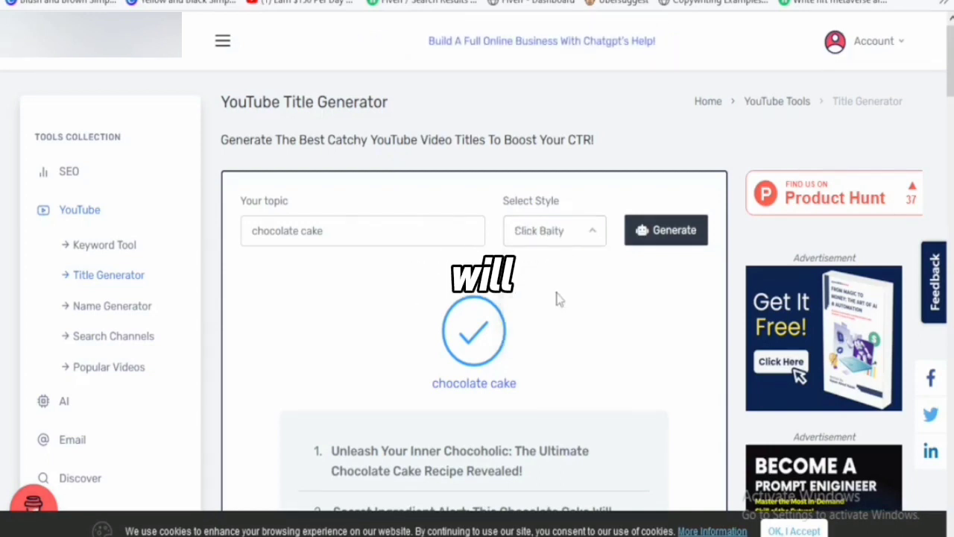
click(690, 225)
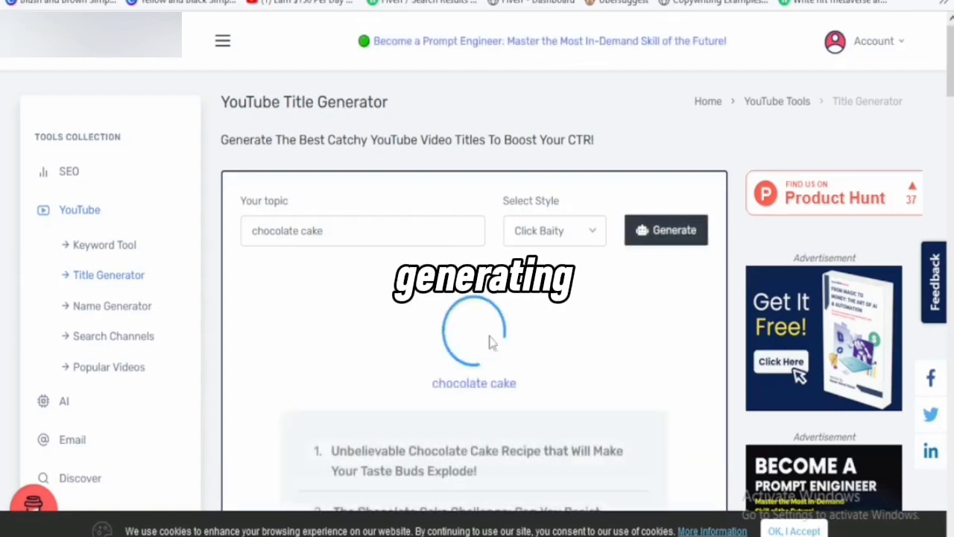
scroll(489, 341, down, 3)
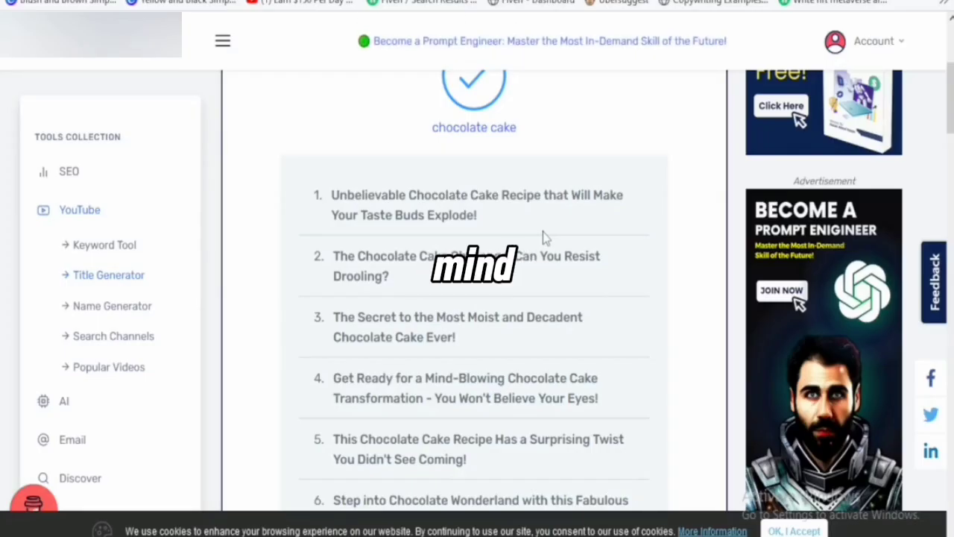
scroll(489, 214, up, 3)
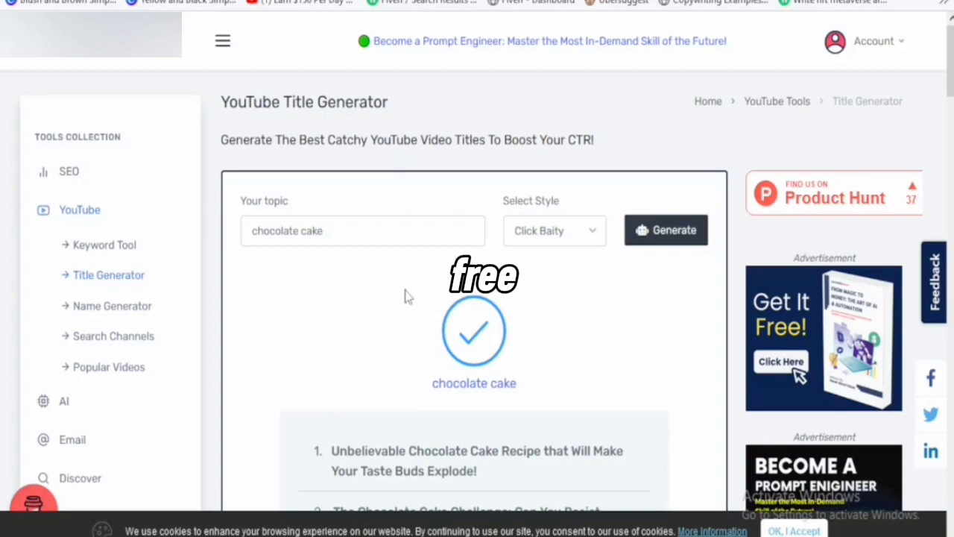
Step: Generate channel names for the topic "chocolate cake" with the YouTube Name Generator and review the suggestions
click(121, 307)
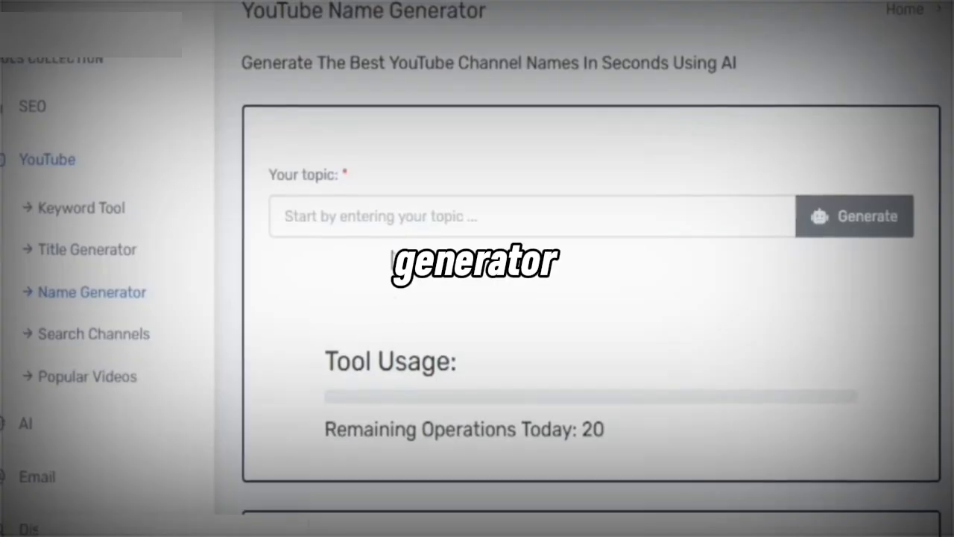
click(461, 255)
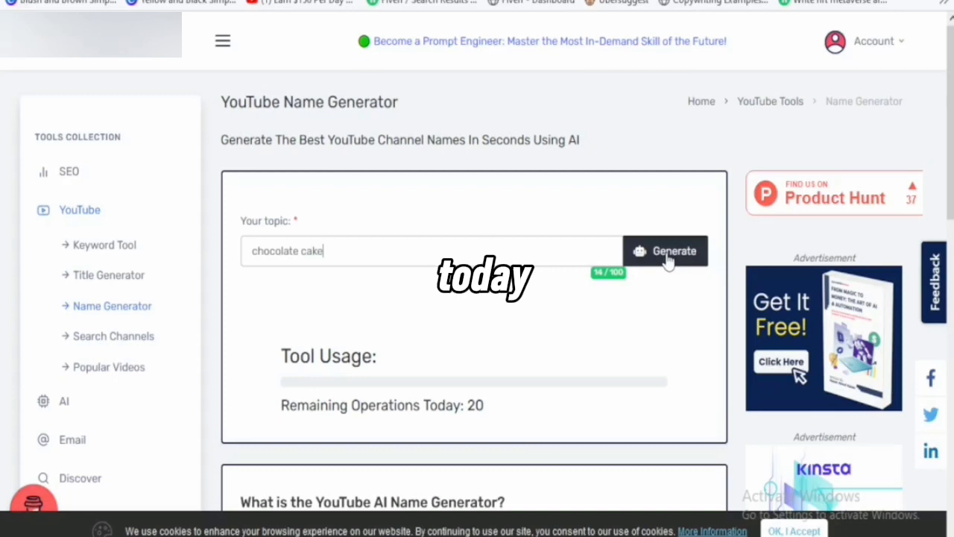
click(847, 246)
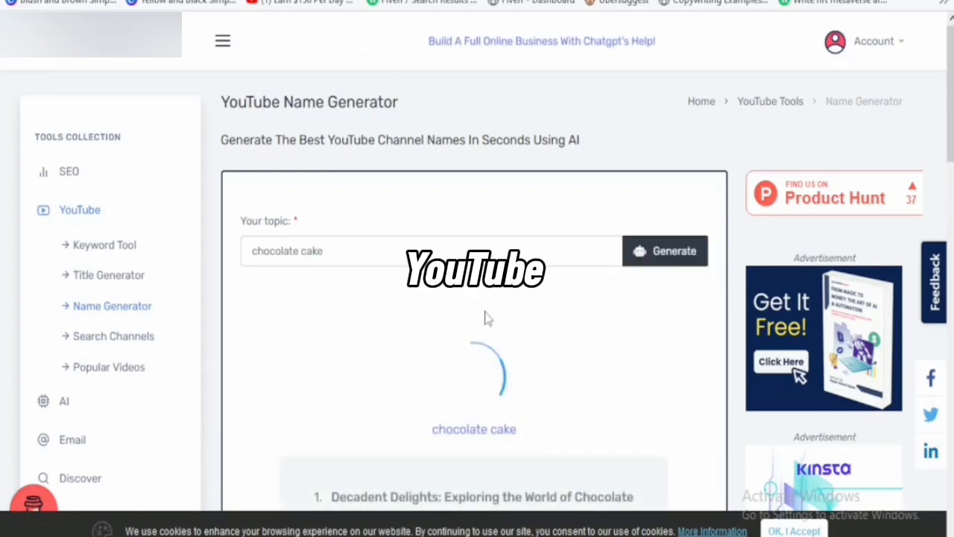
scroll(489, 378, down, 4)
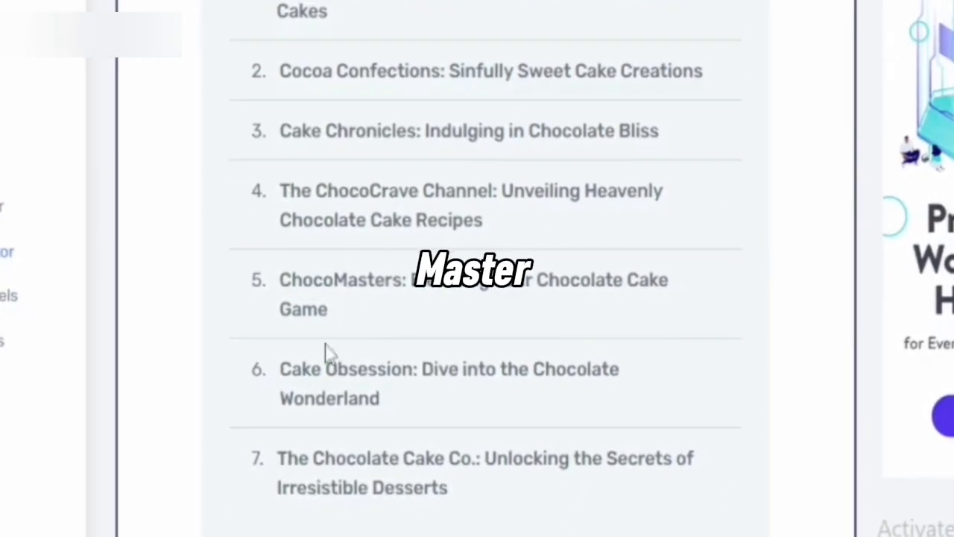
scroll(471, 318, up, 3)
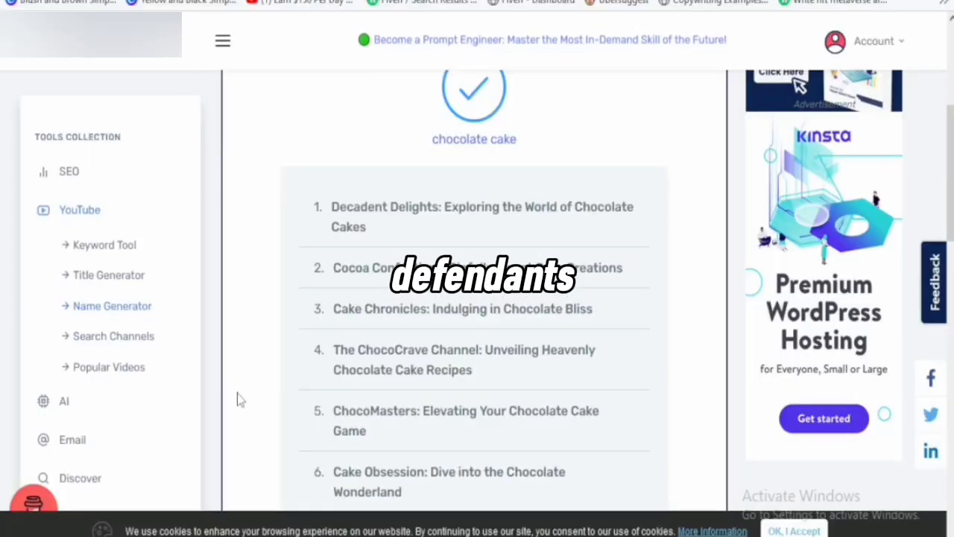
Step: Find channels for the keyword "make money online" with YouTube Channel Search and review the channel details
click(130, 340)
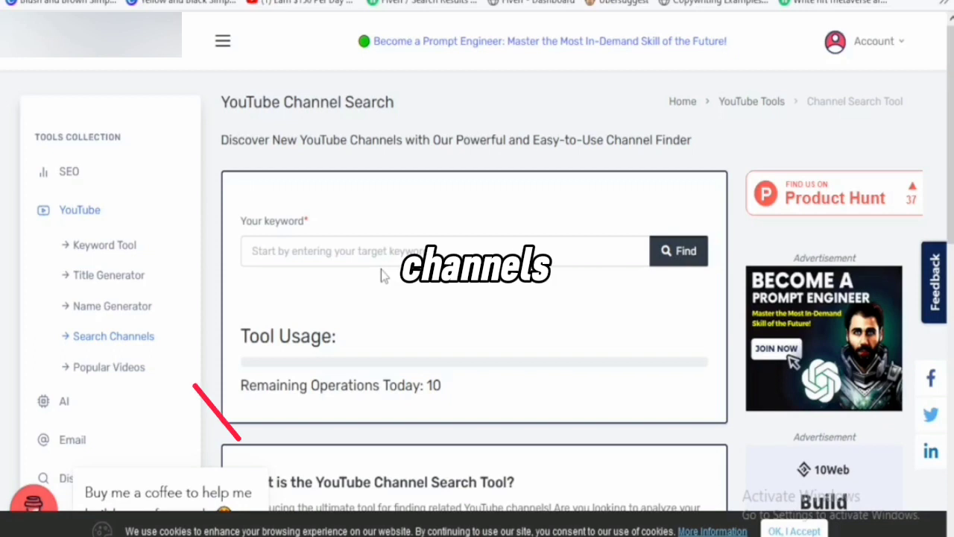
click(381, 257)
text(make)
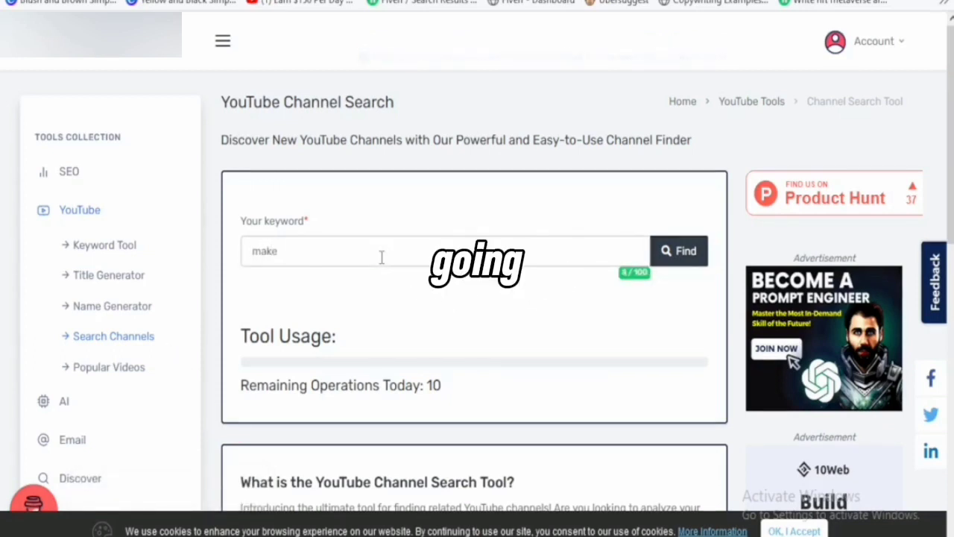
text( money online)
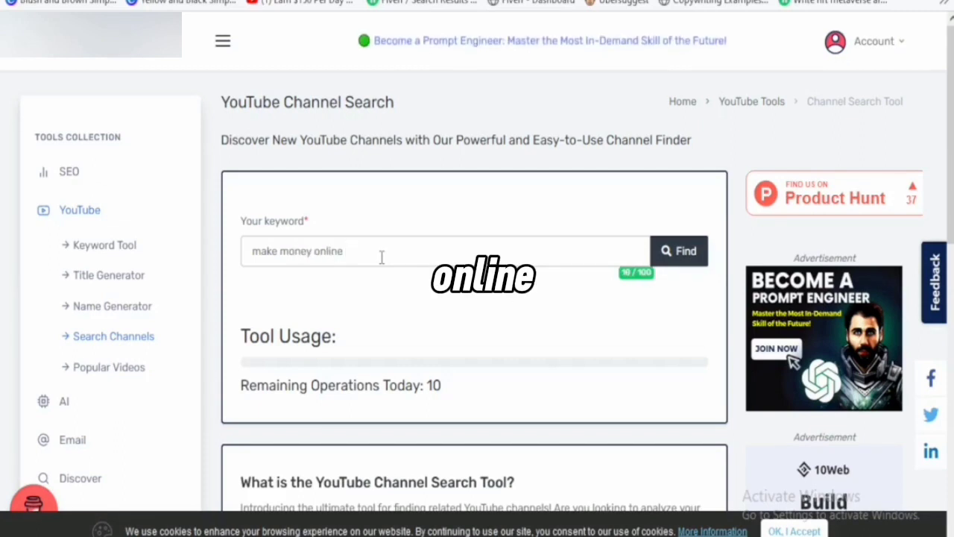
text( channels)
click(671, 254)
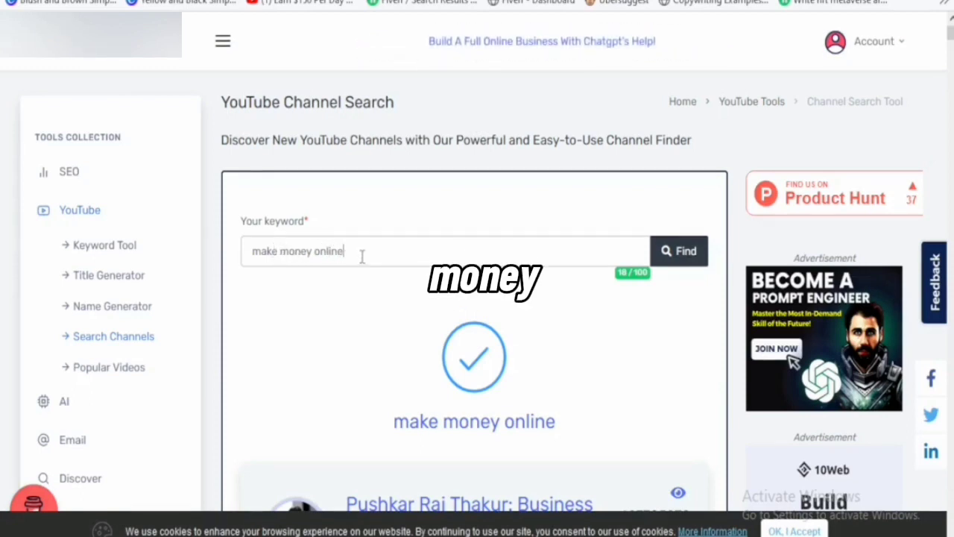
scroll(373, 278, down, 3)
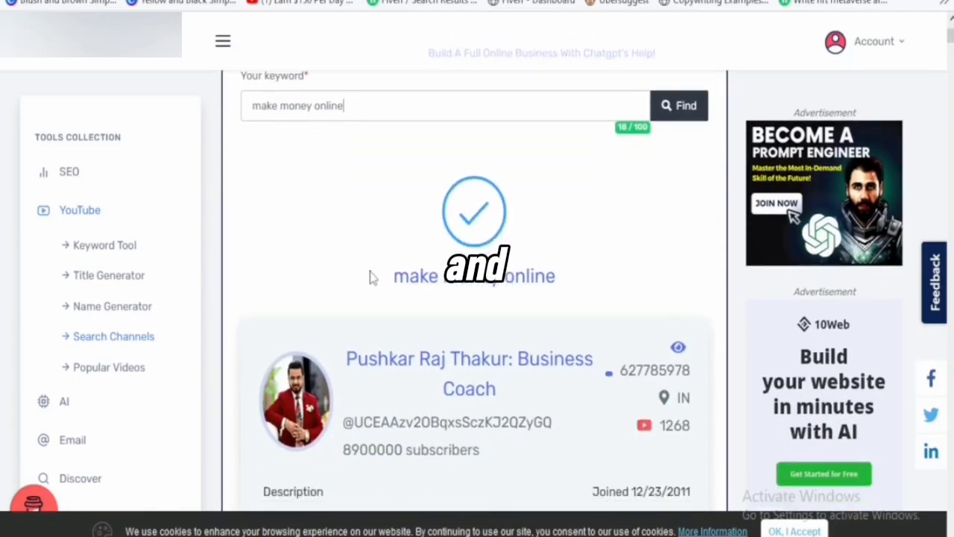
scroll(373, 277, down, 2)
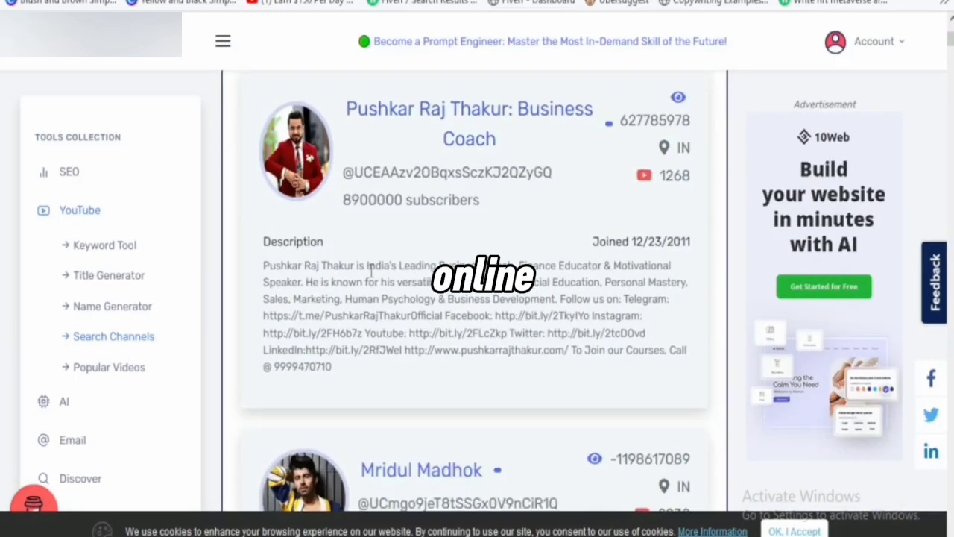
Step: Browse the channels listed for "make money online", examining their subscribers, views, locations, video counts and descriptions
scroll(370, 272, up, 1)
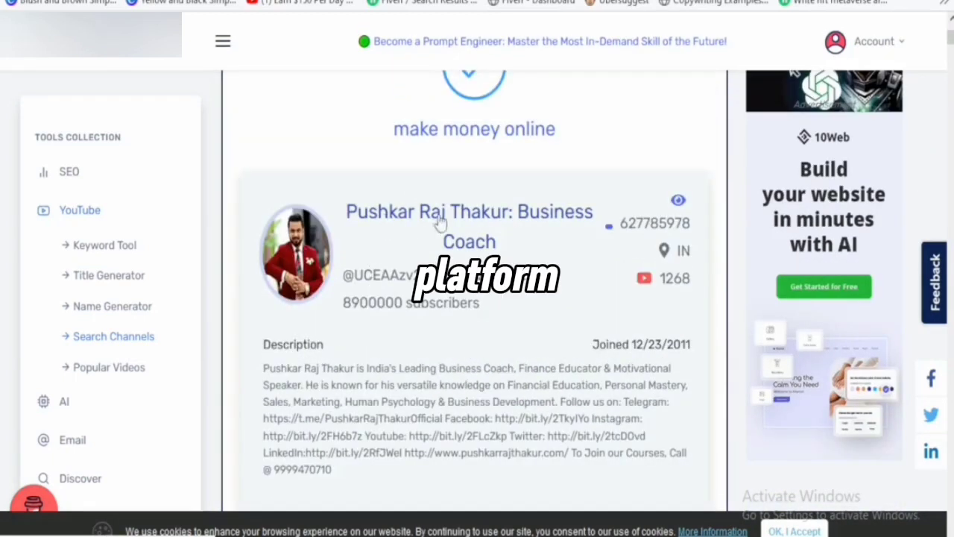
scroll(629, 238, up, 3)
scroll(628, 239, down, 2)
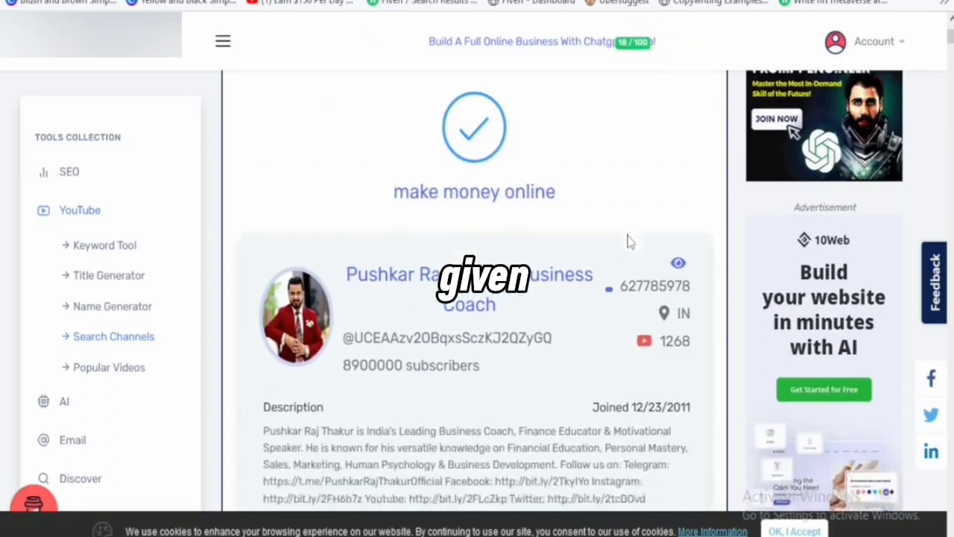
scroll(628, 238, down, 2)
scroll(629, 241, down, 4)
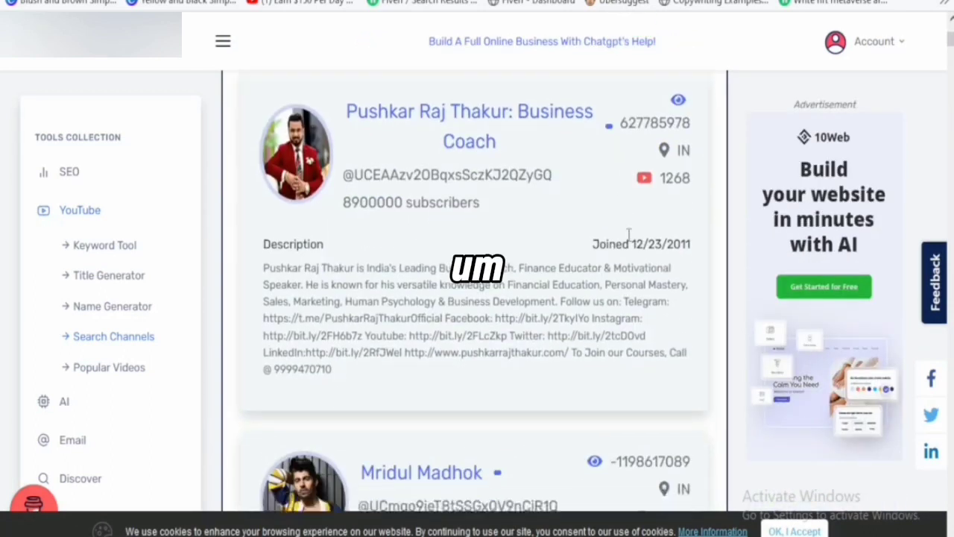
scroll(628, 241, down, 8)
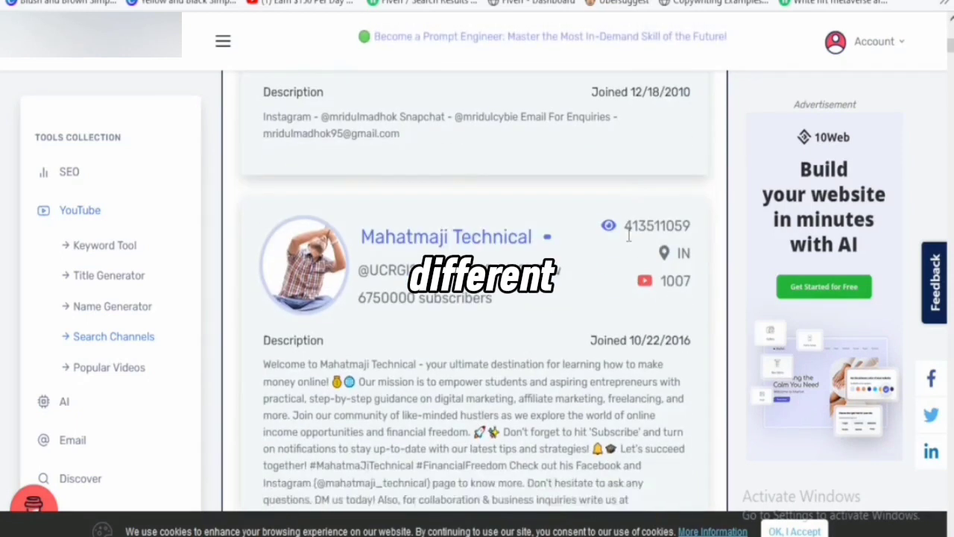
scroll(628, 238, down, 15)
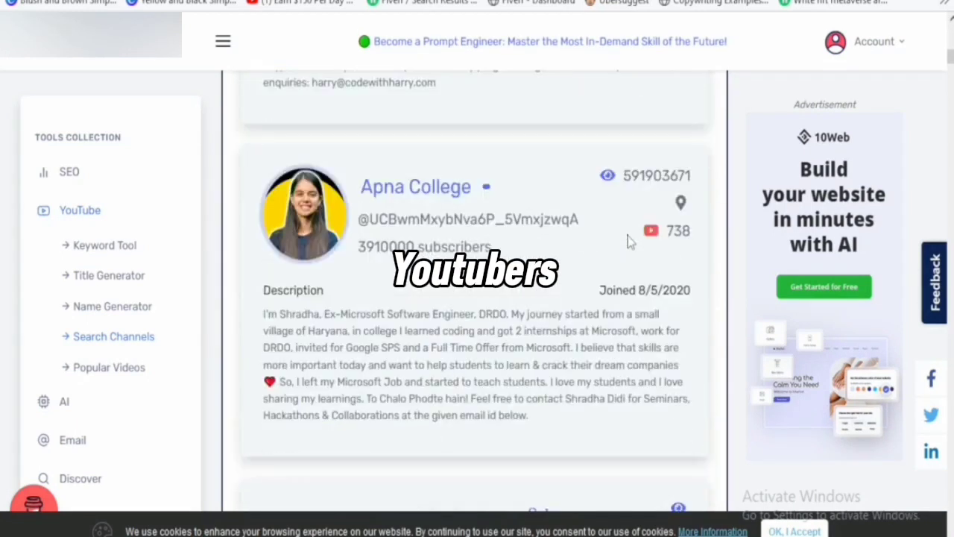
scroll(629, 236, down, 12)
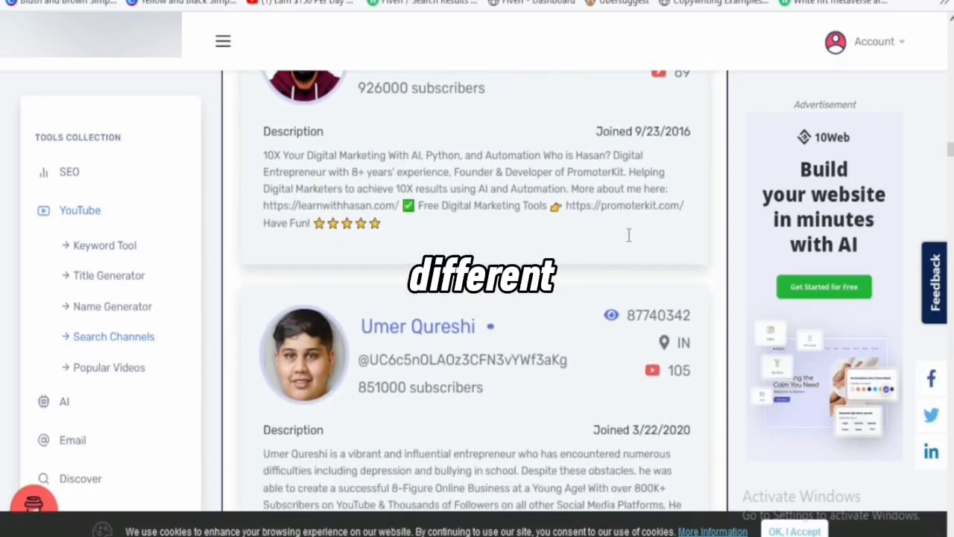
scroll(628, 237, up, 3)
scroll(628, 238, up, 7)
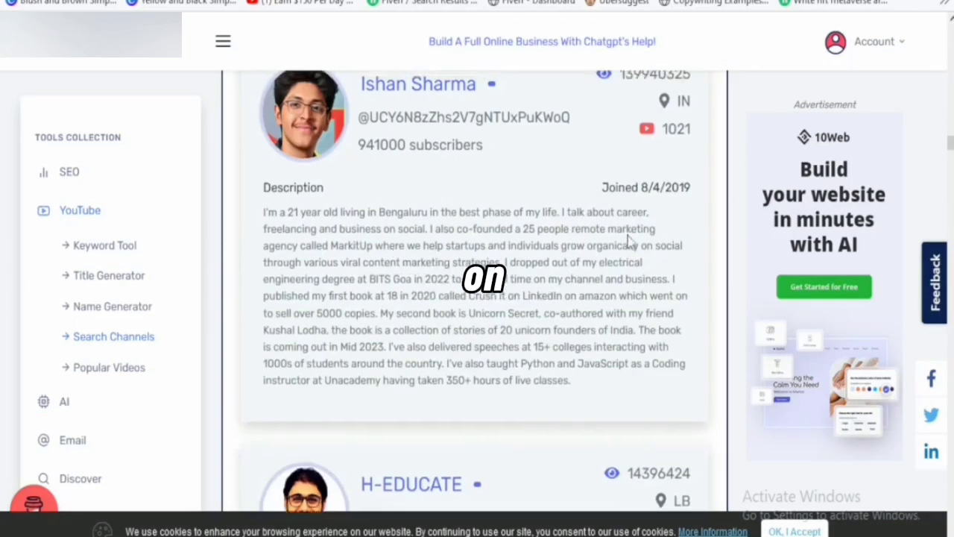
scroll(628, 242, up, 10)
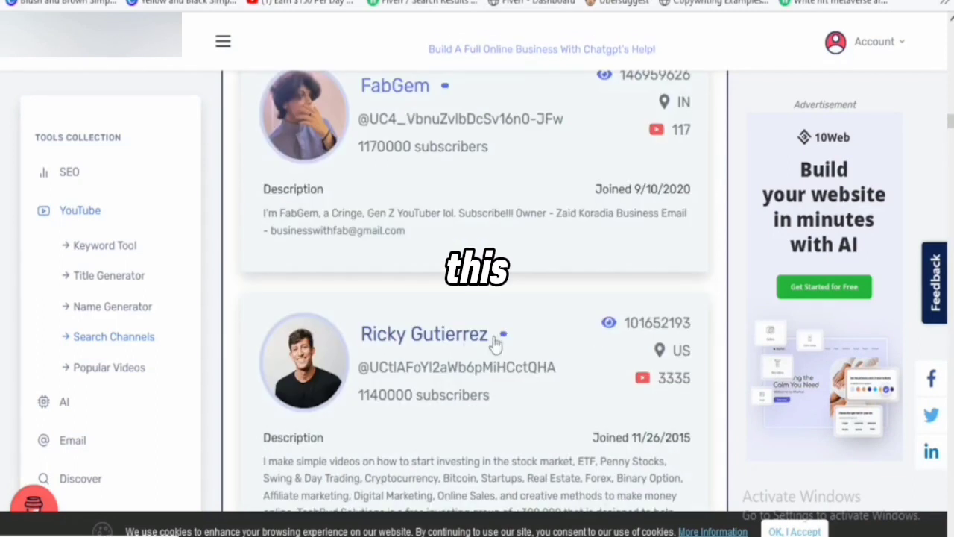
scroll(540, 293, up, 15)
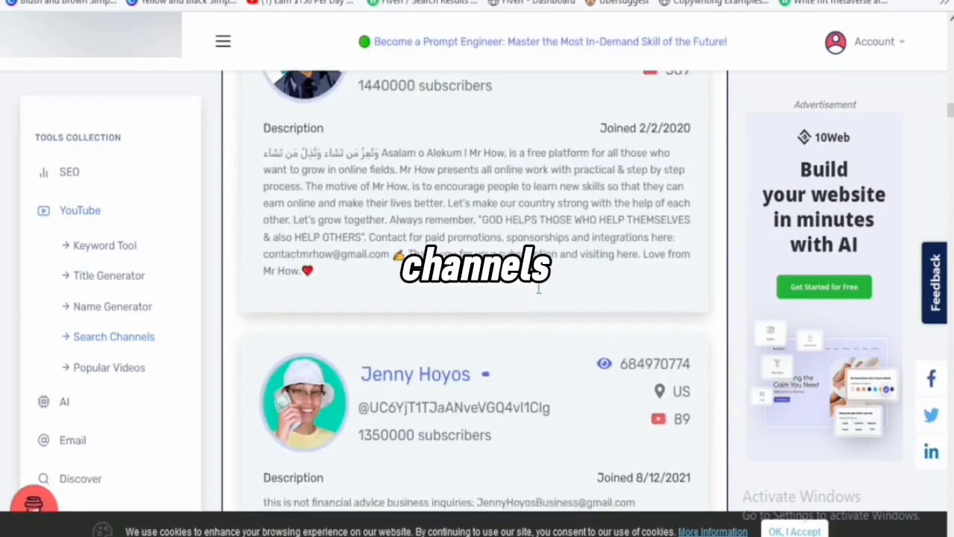
scroll(540, 293, up, 10)
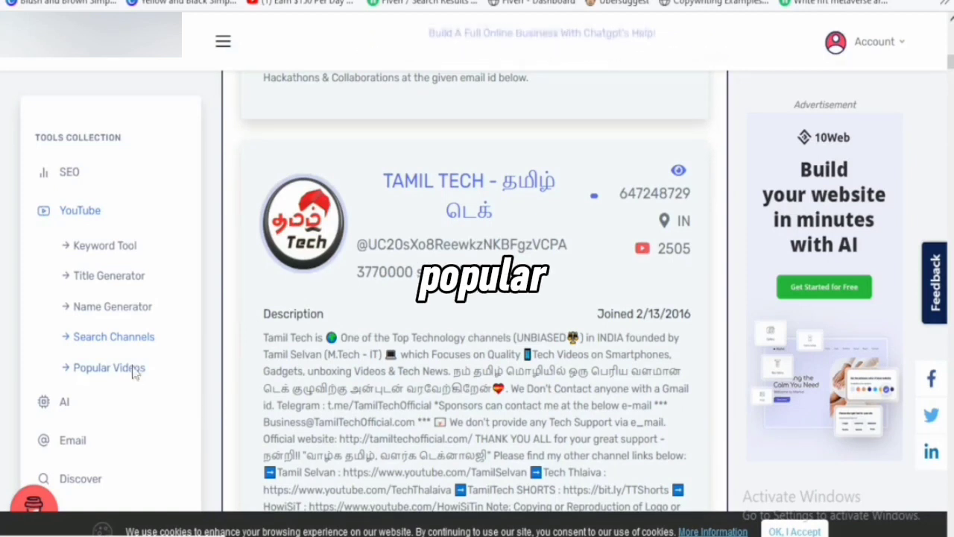
Step: Find popular videos about making money online with the Popular Videos tool and review their titles, statistics and the tool usage
click(135, 369)
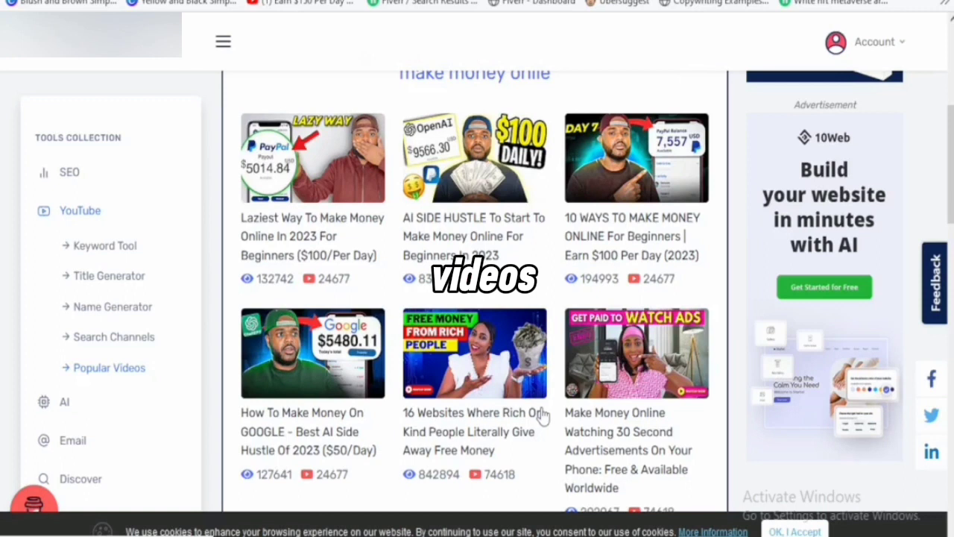
scroll(542, 416, down, 5)
scroll(542, 416, up, 2)
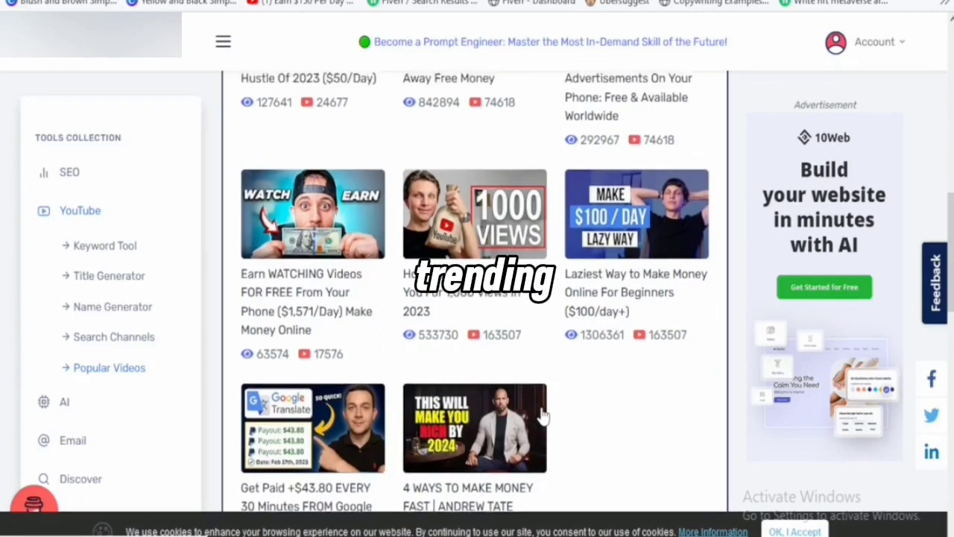
scroll(542, 416, down, 4)
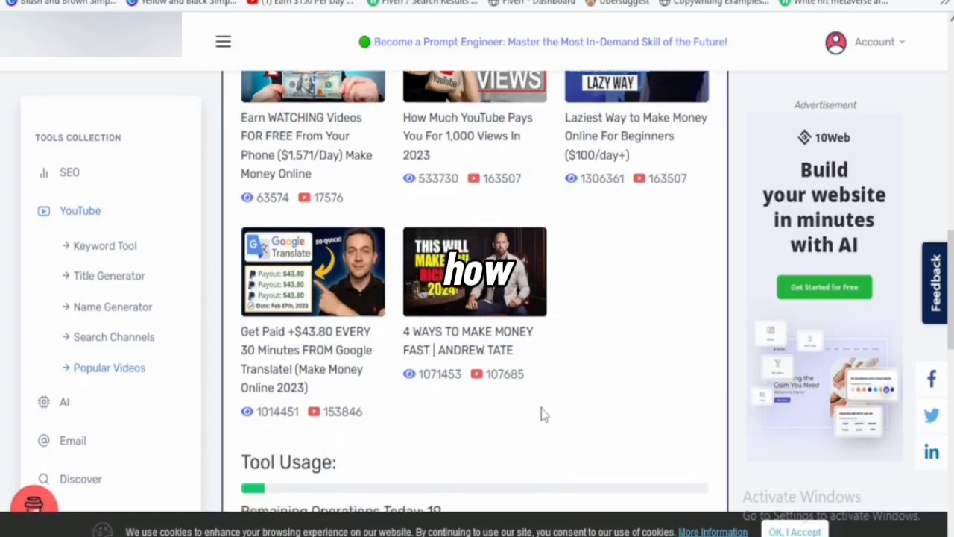
scroll(542, 408, down, 2)
scroll(543, 416, up, 3)
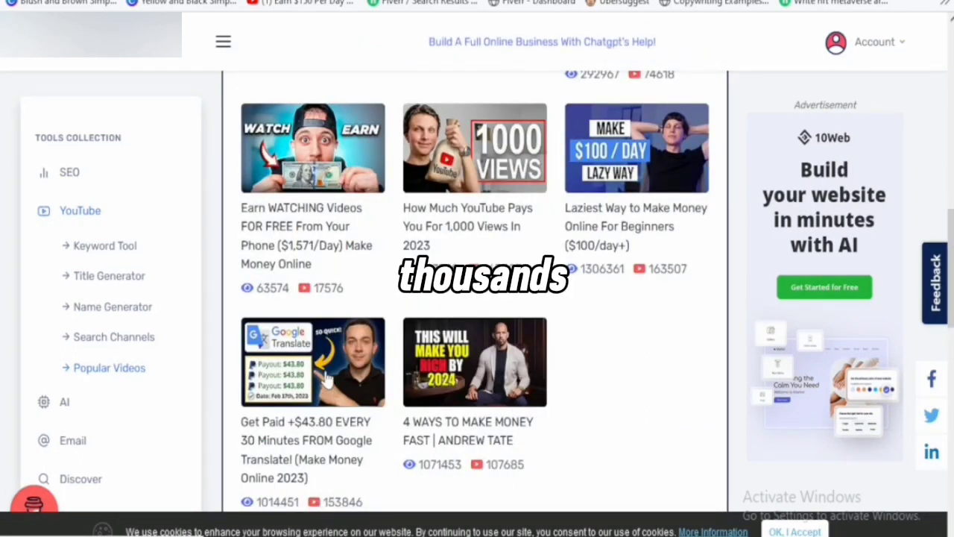
scroll(630, 250, up, 2)
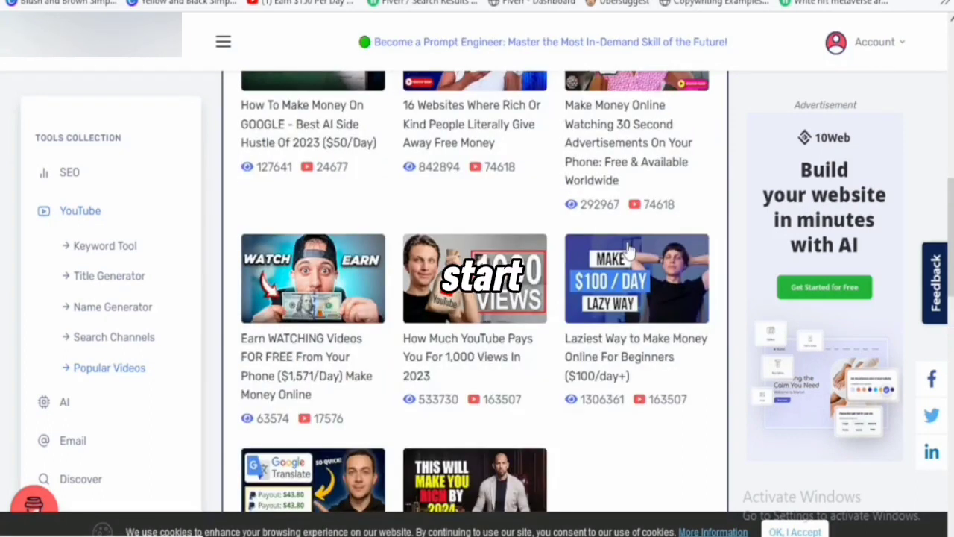